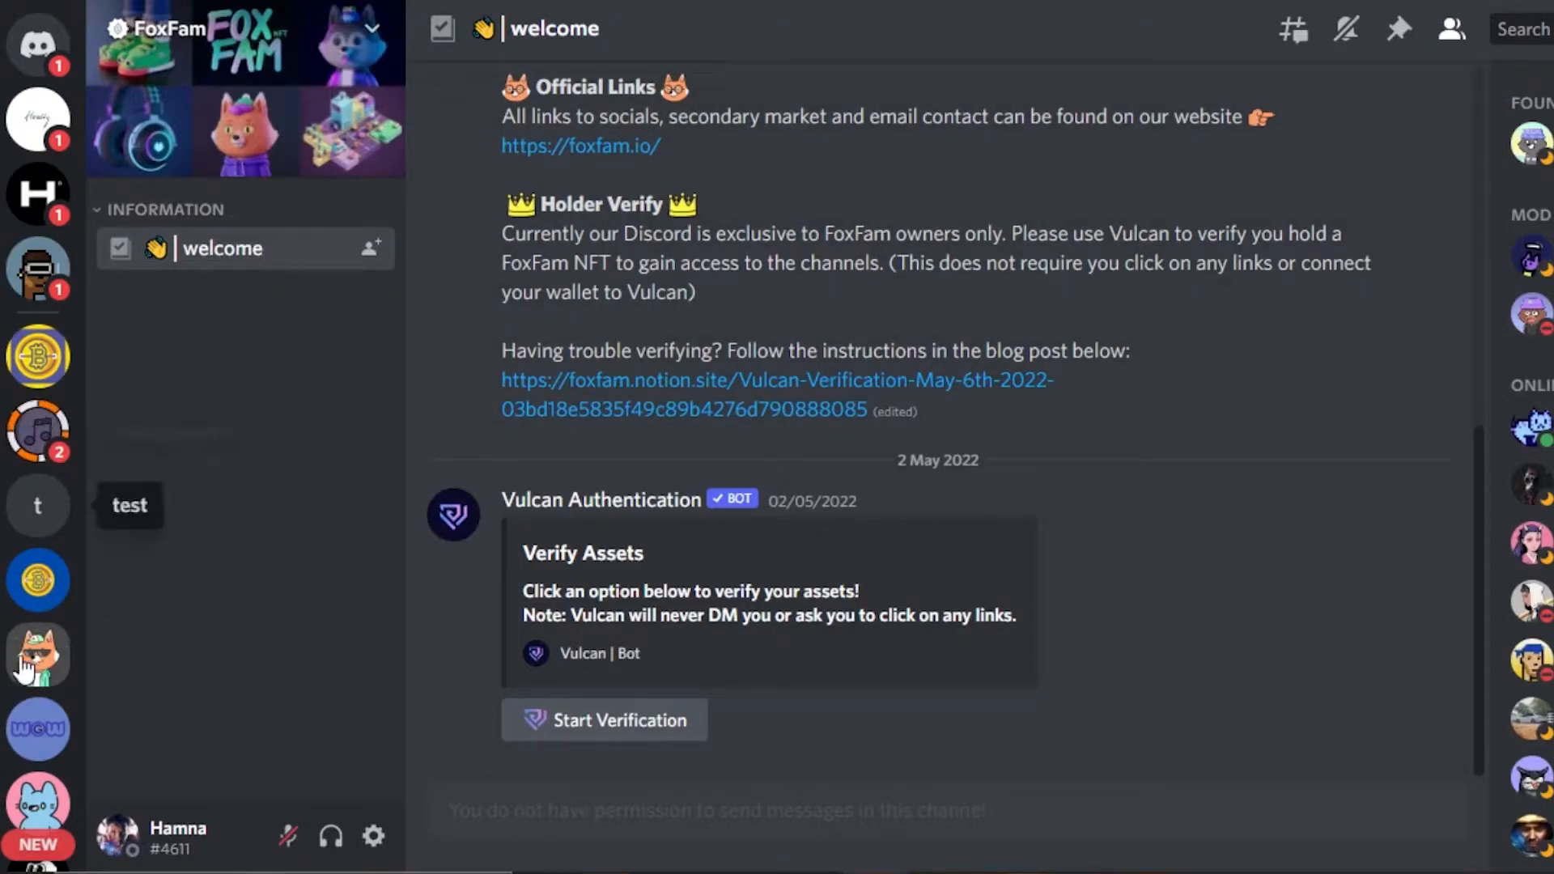
Start a new server from the Local Community template and set it up for a club or community.
scroll(37, 854, "down", 6)
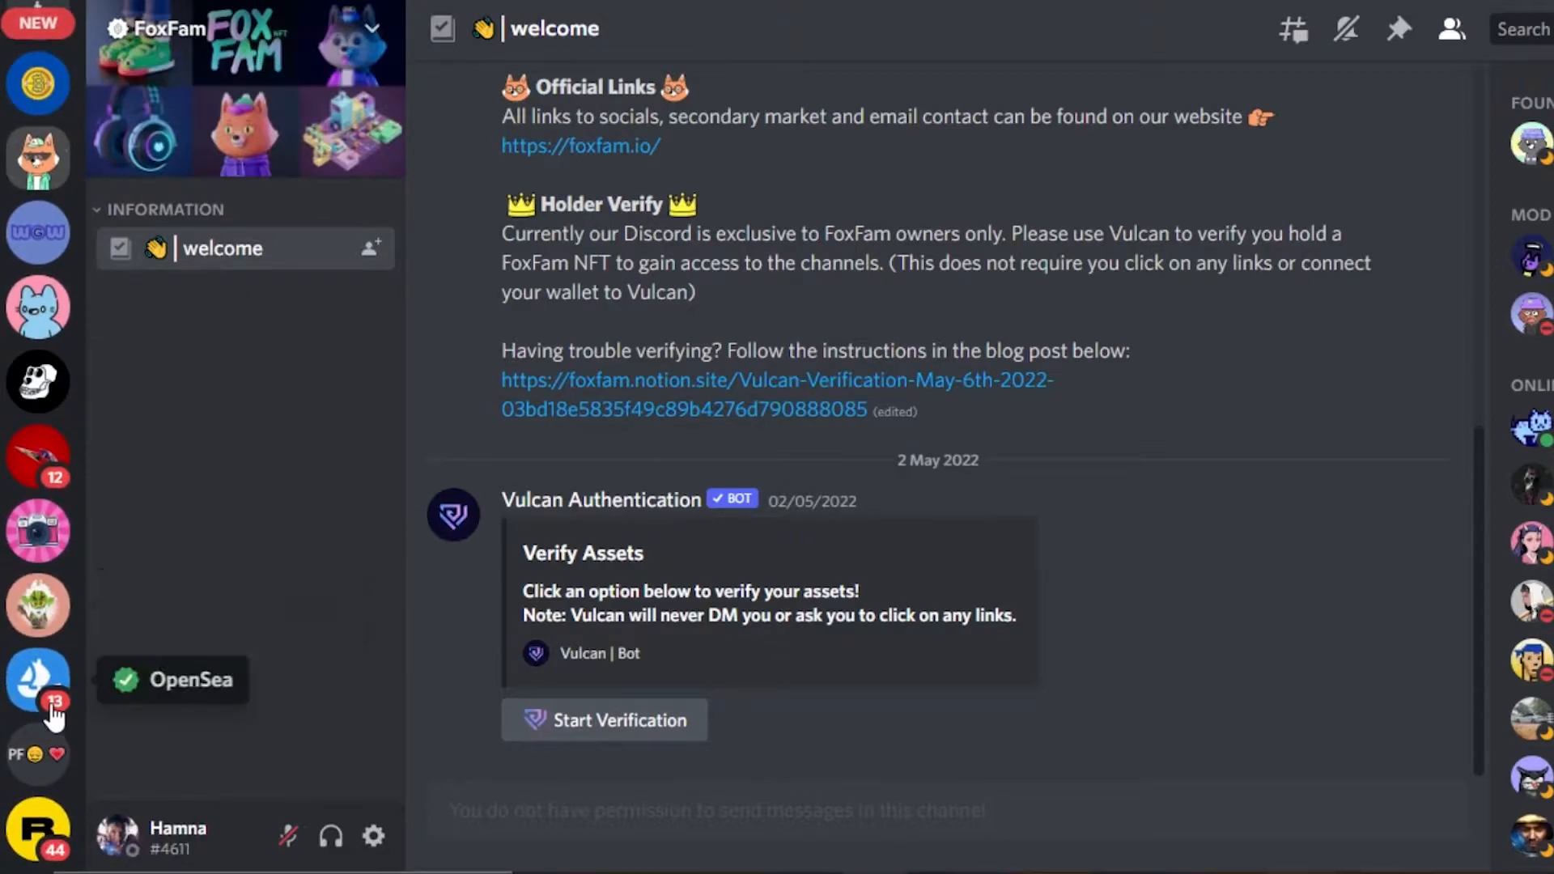
scroll(36, 810, "down", 1)
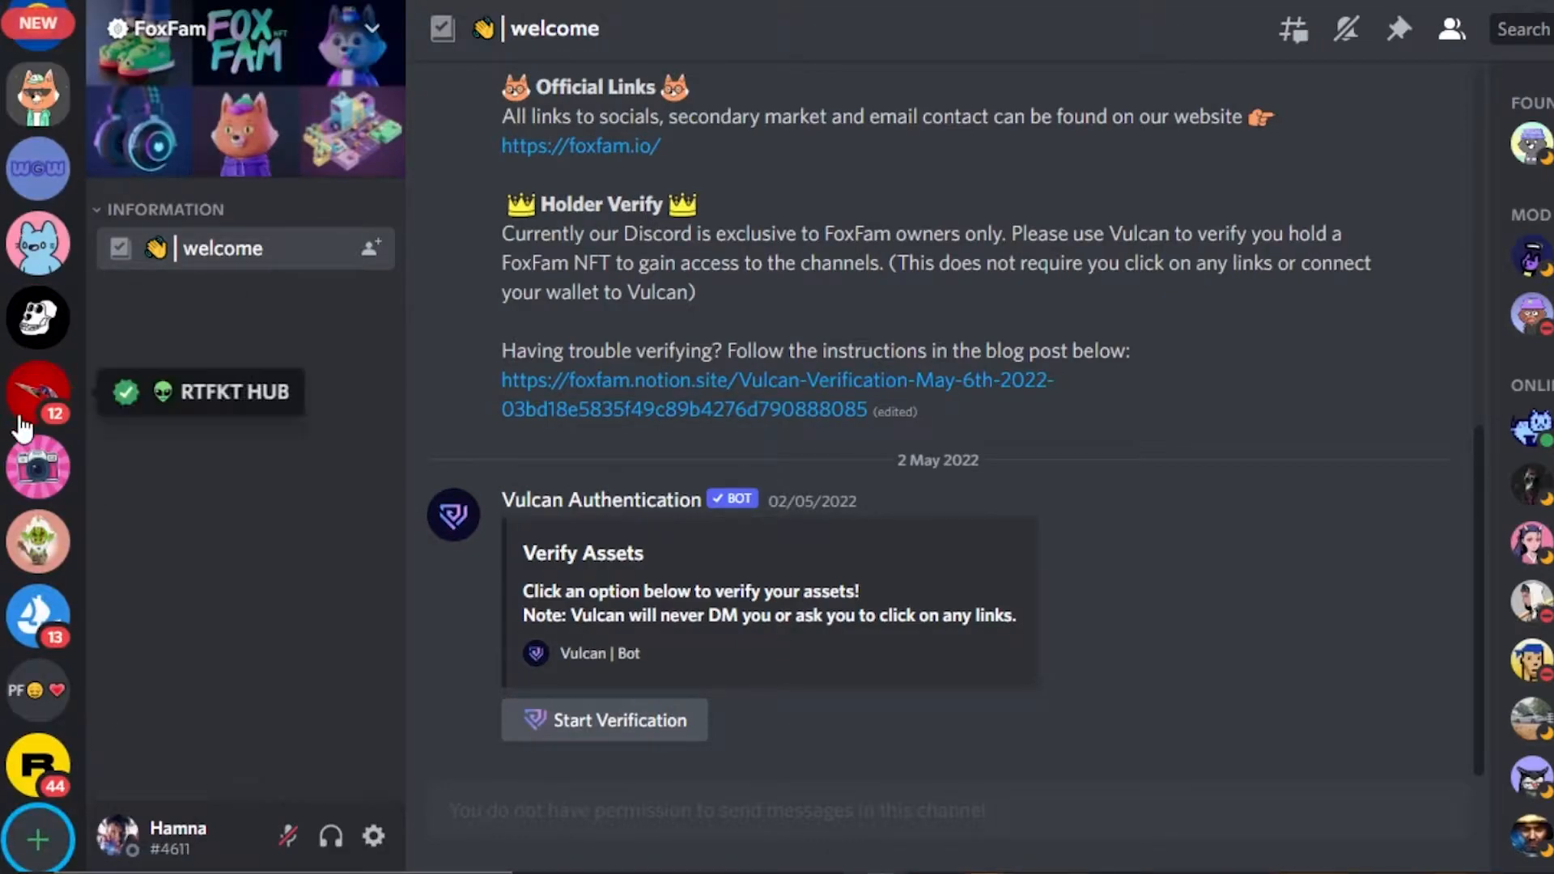
left_click(33, 847)
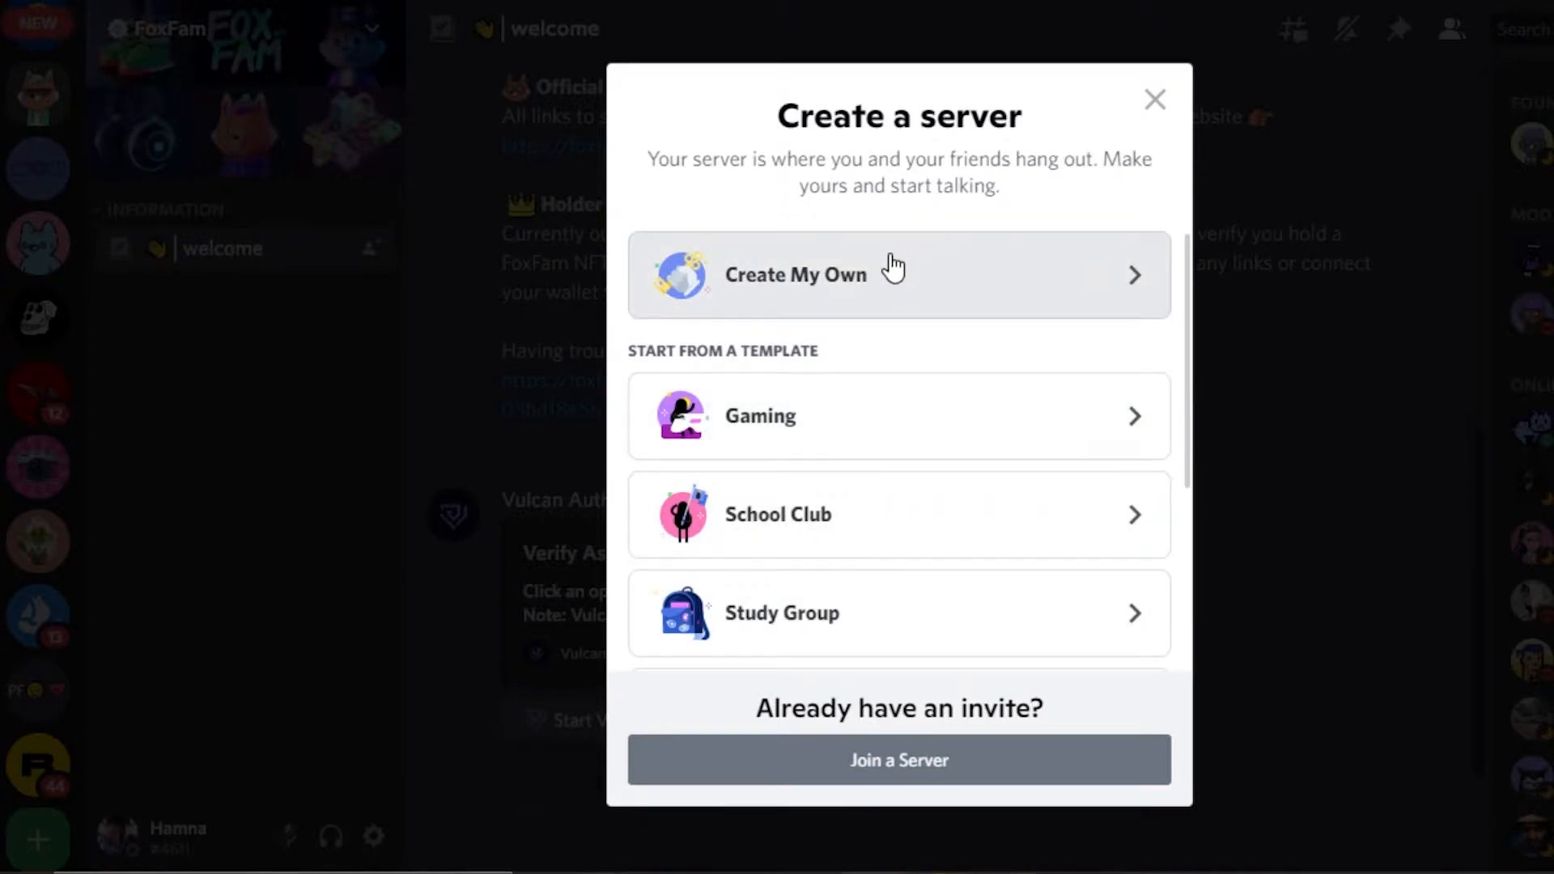
left_click_drag(1188, 285, 1190, 497)
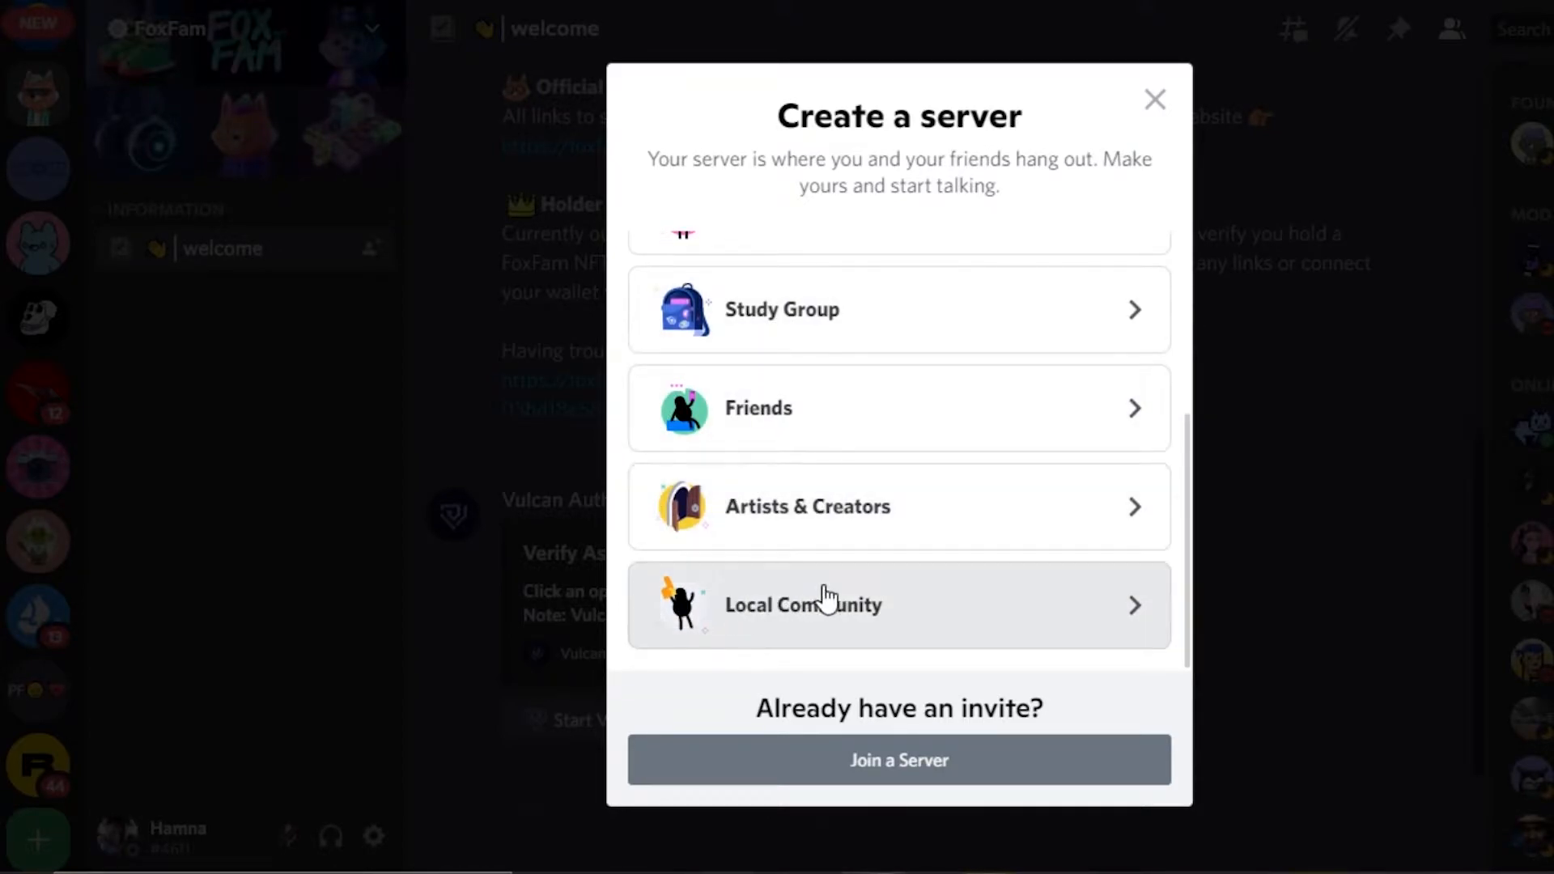
left_click(871, 628)
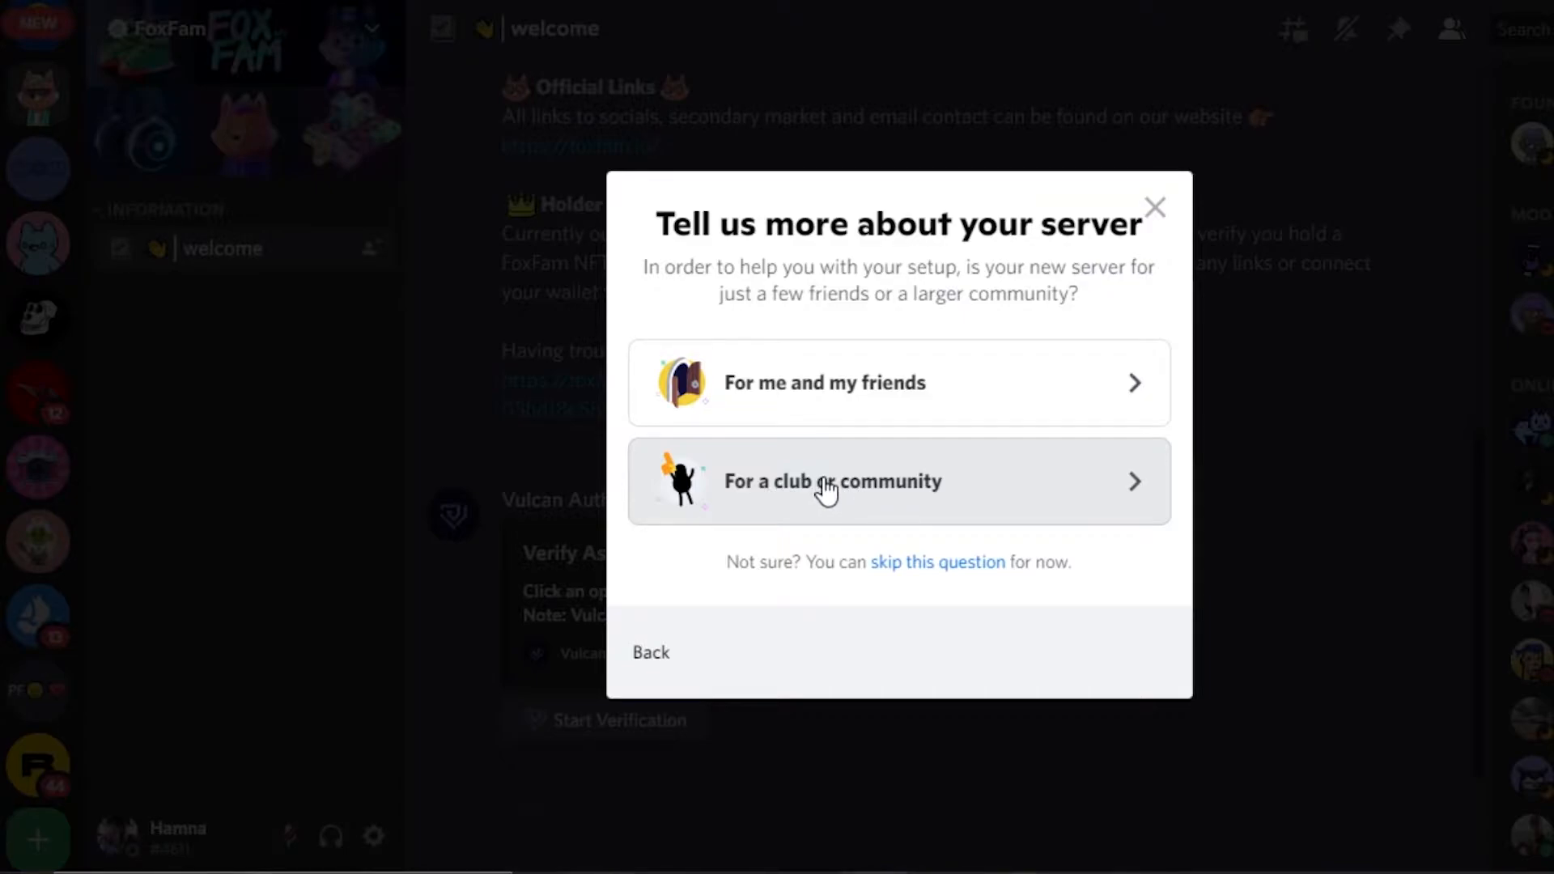
left_click(896, 476)
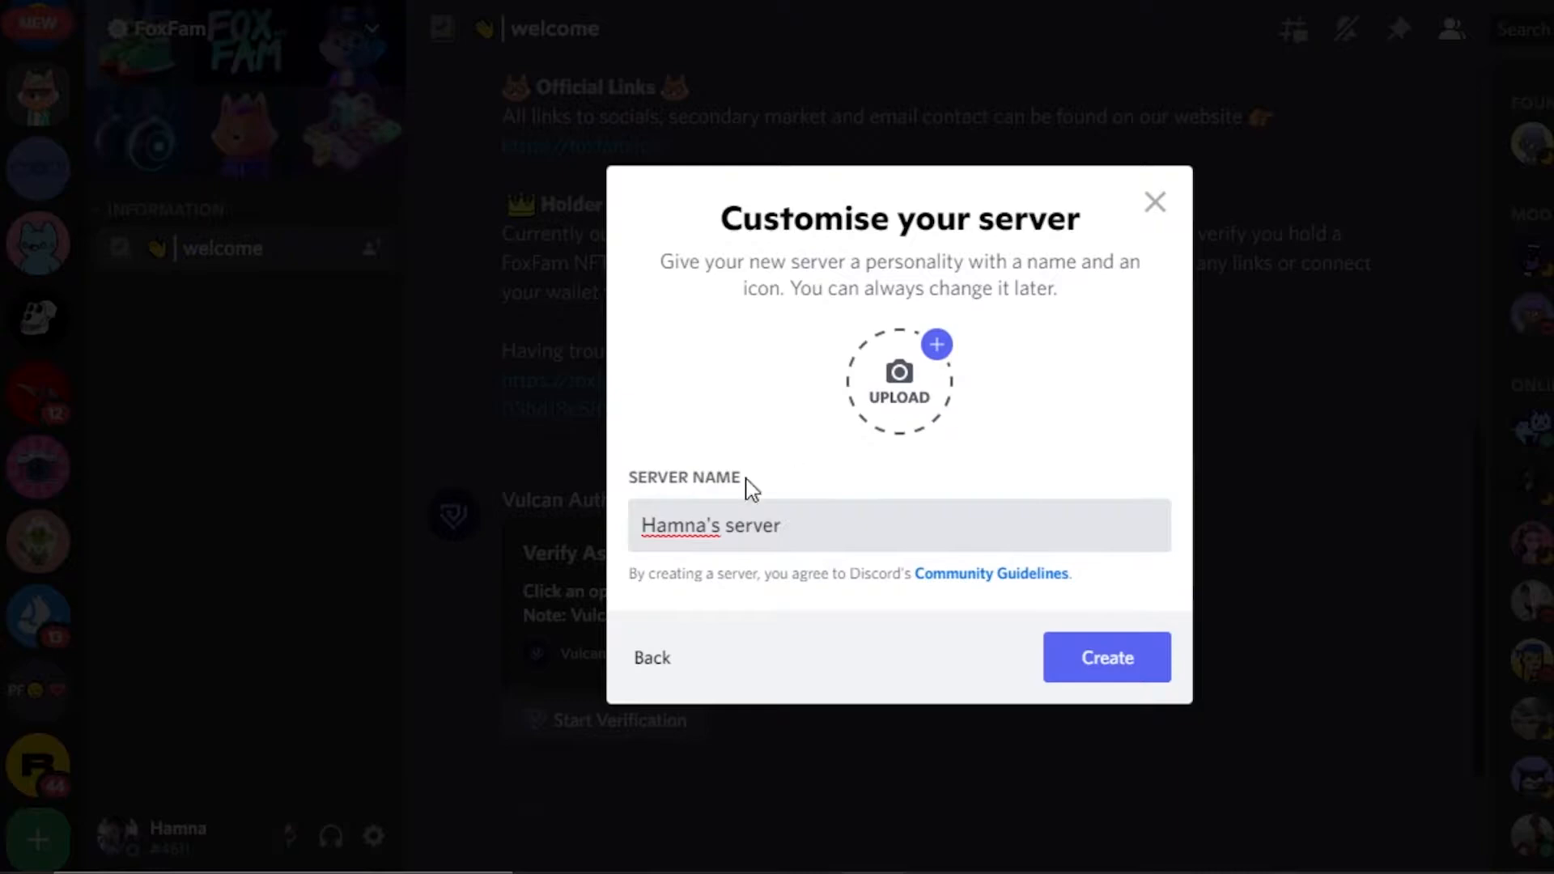
Replace the suggested server name with Bitcoins.
key("BackSpace")
key("BackSpace")
key("BackSpace")
key("BackSpace")
key("BackSpace")
key("BackSpace")
key("BackSpace")
key("BackSpace")
key("BackSpace")
key("BackSpace")
key("BackSpace")
key("BackSpace")
key("BackSpace")
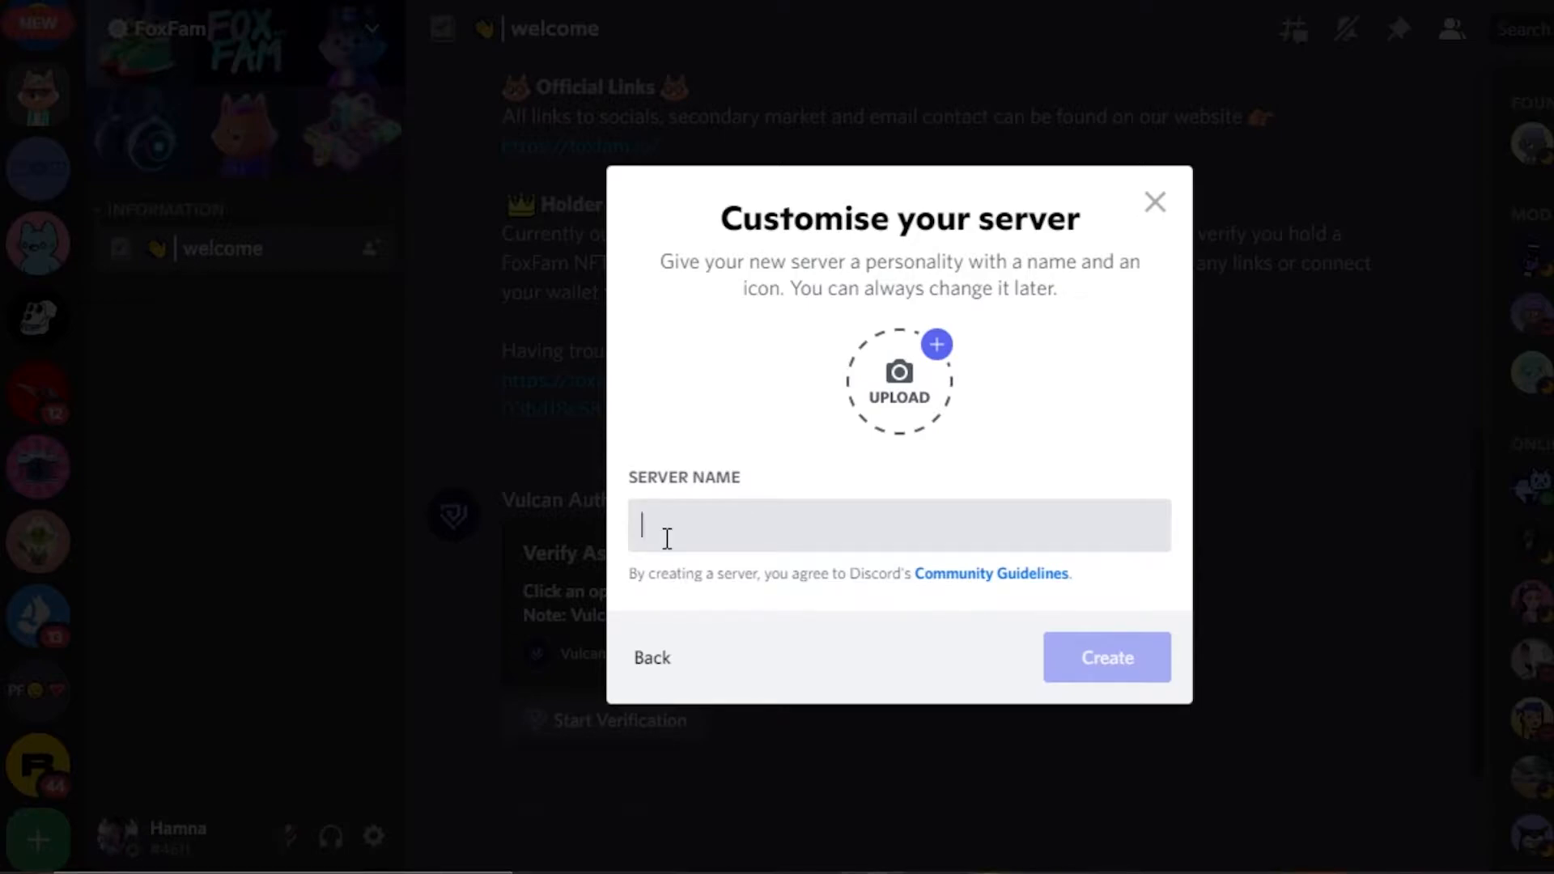
type("Bitcoins")
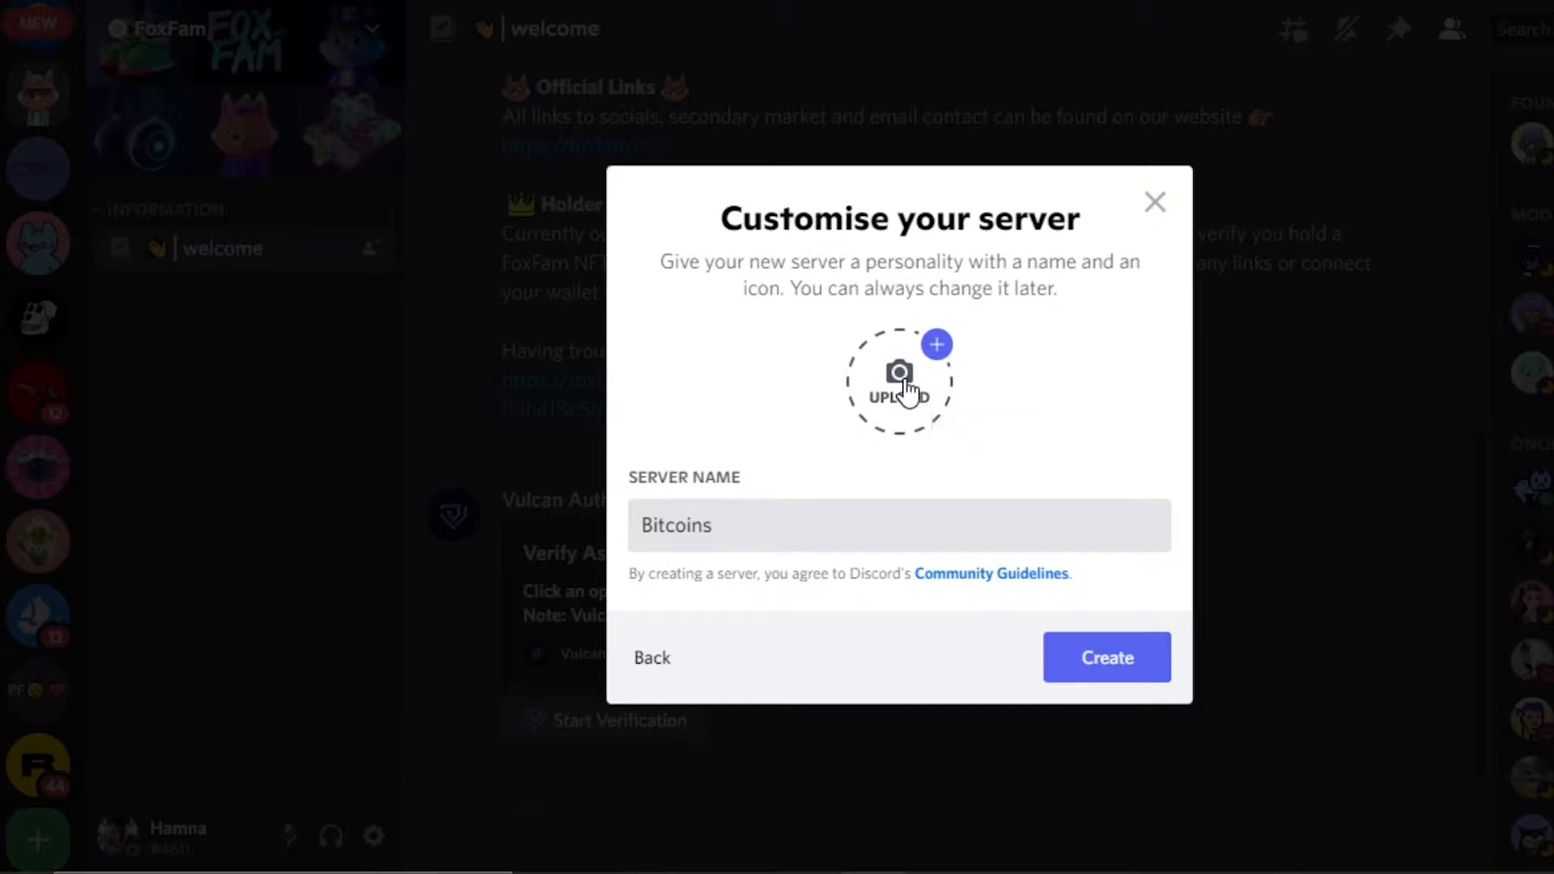
Upload a picture from the Downloads folder as the server icon and create the server.
left_click(904, 379)
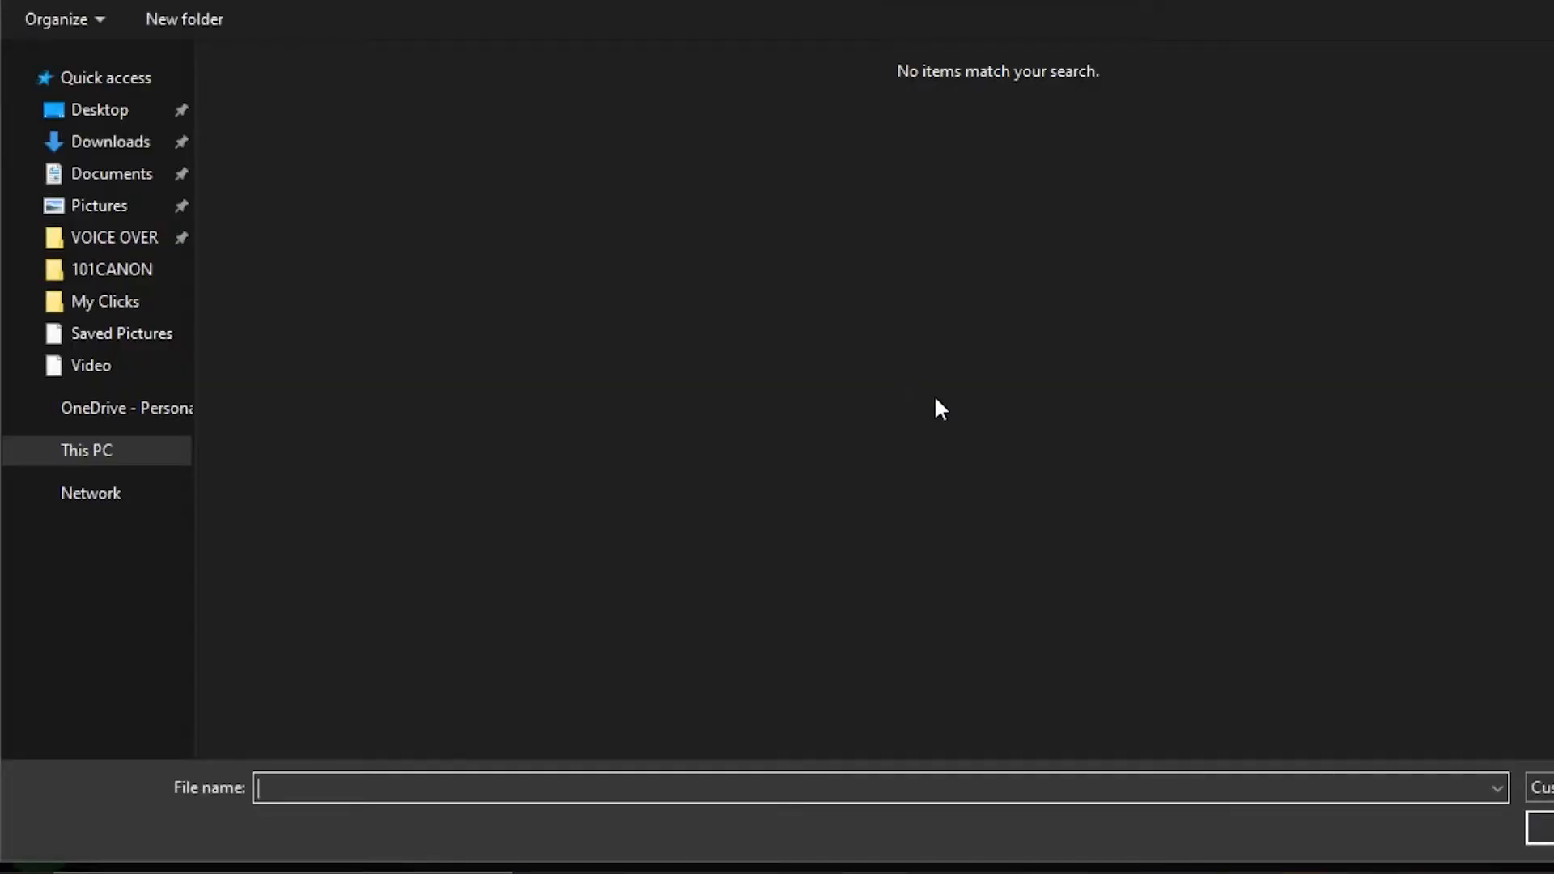
scroll(173, 318, "up", 2)
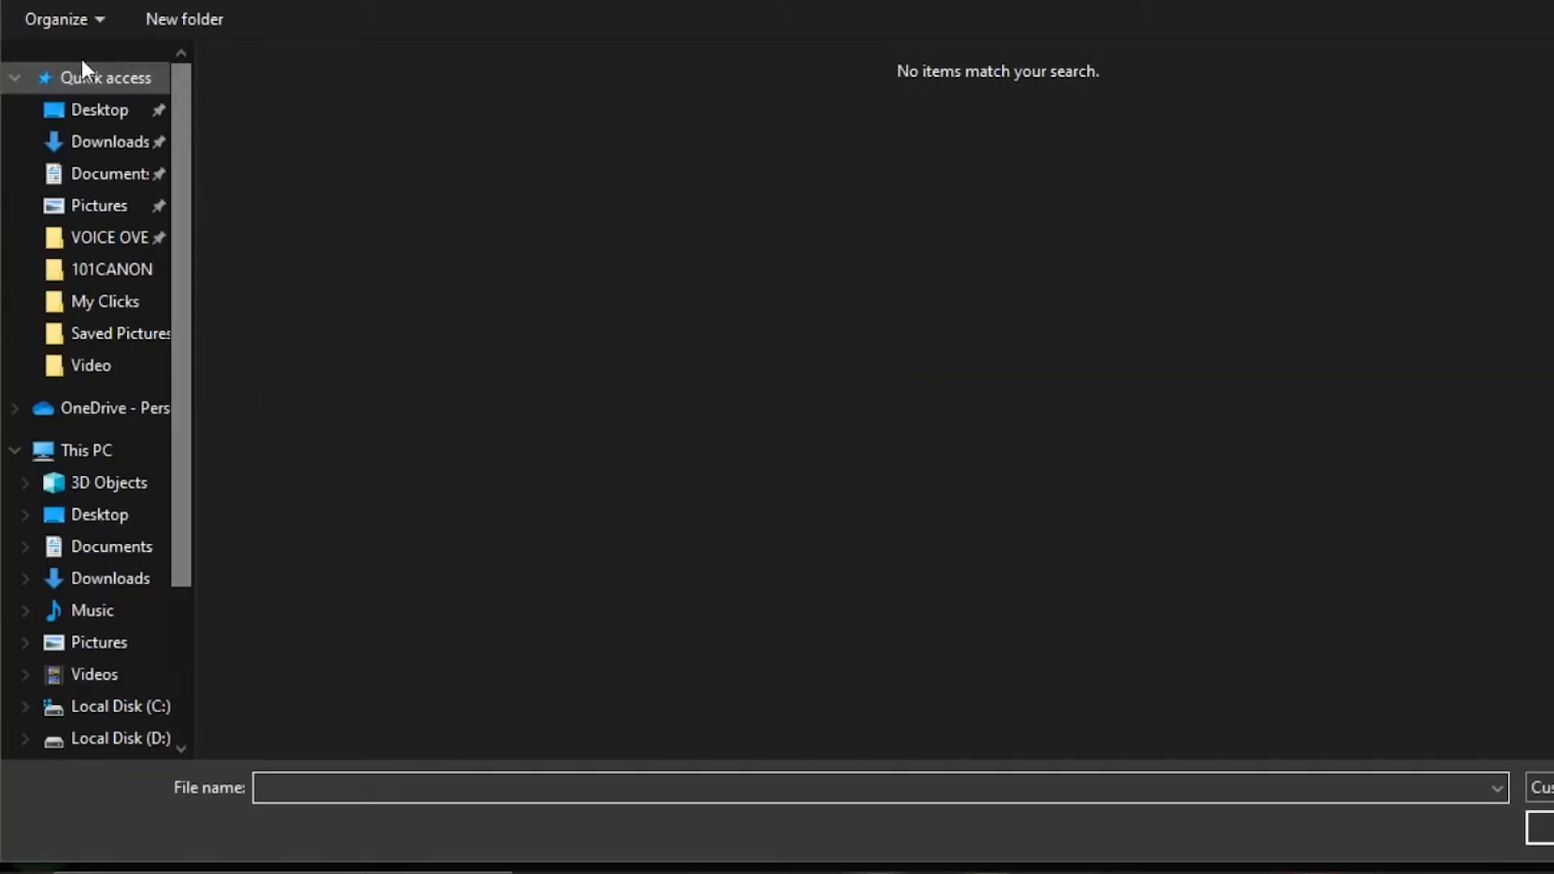
left_click(102, 150)
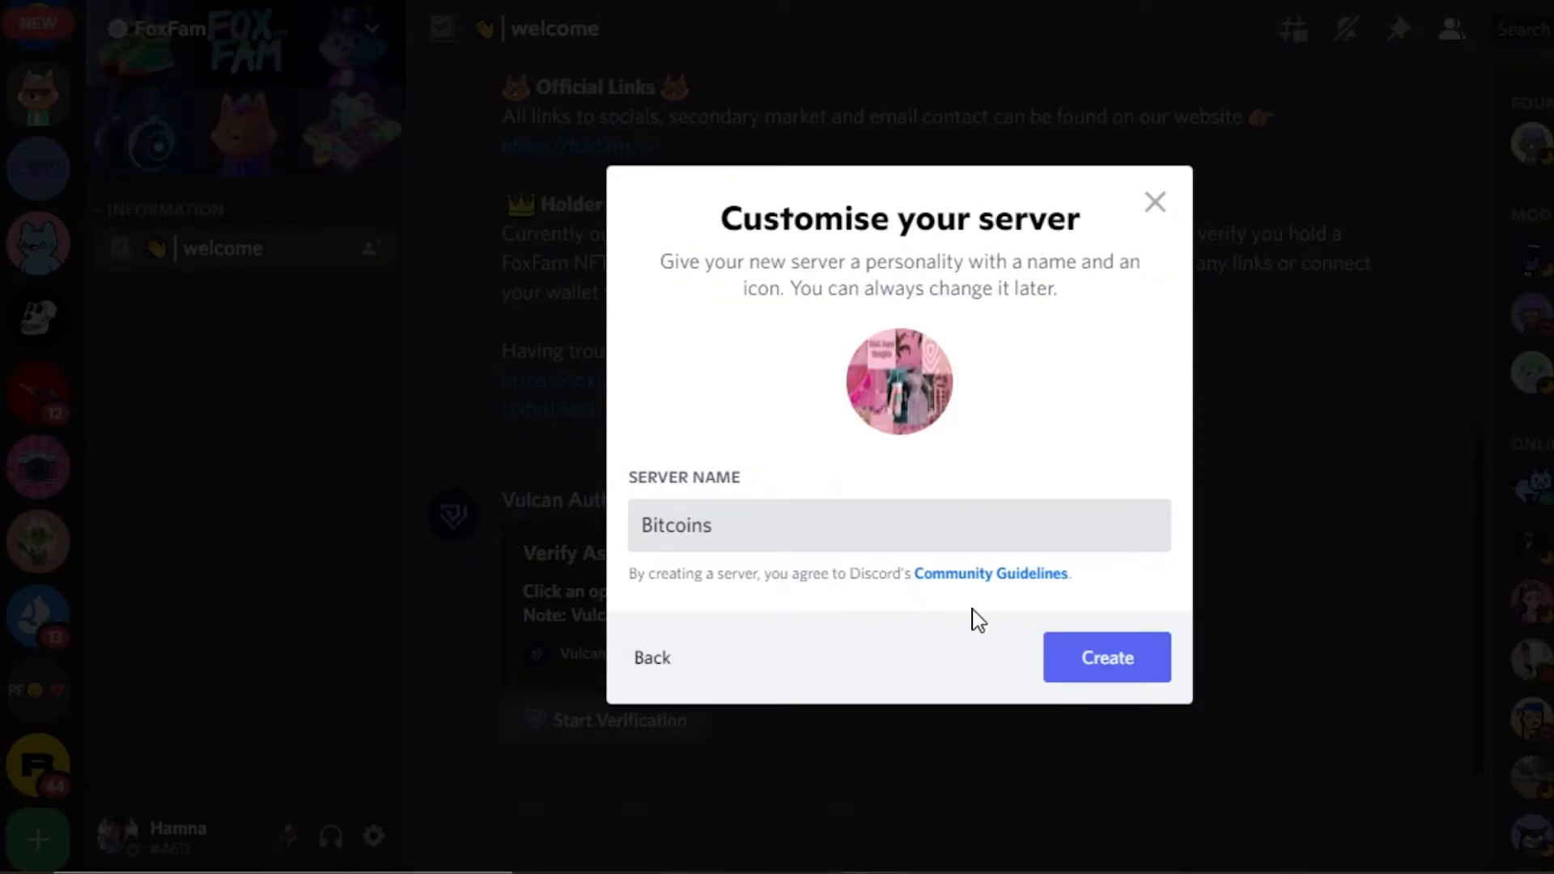
left_click(1107, 672)
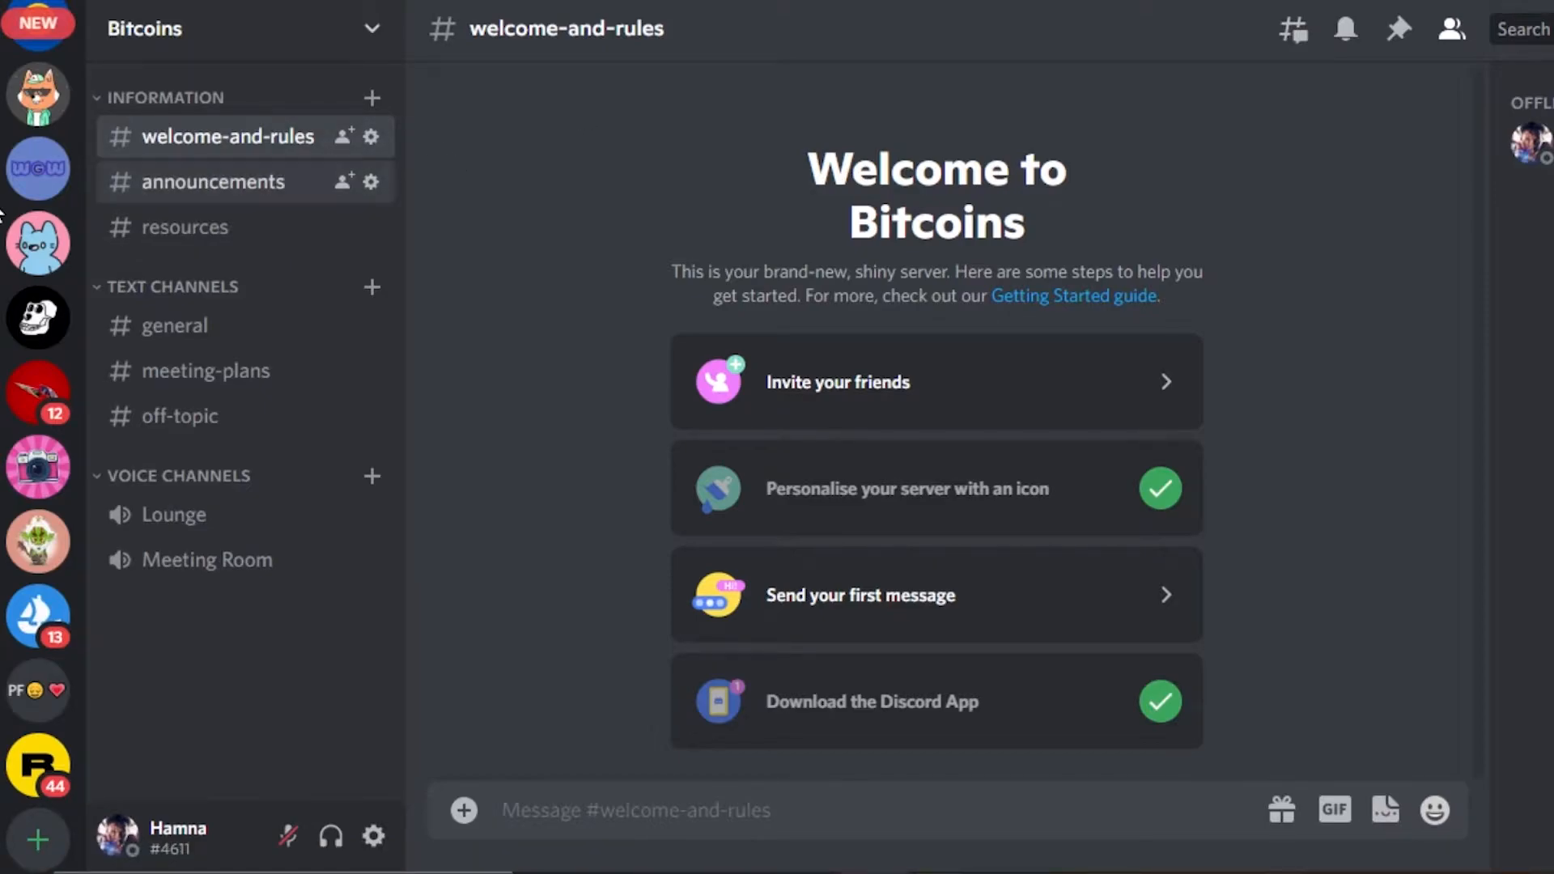
Examine how the World of Women, RTFKT HUB and OpenSea servers organise their channels, and return to the Bitcoins server.
left_click(42, 168)
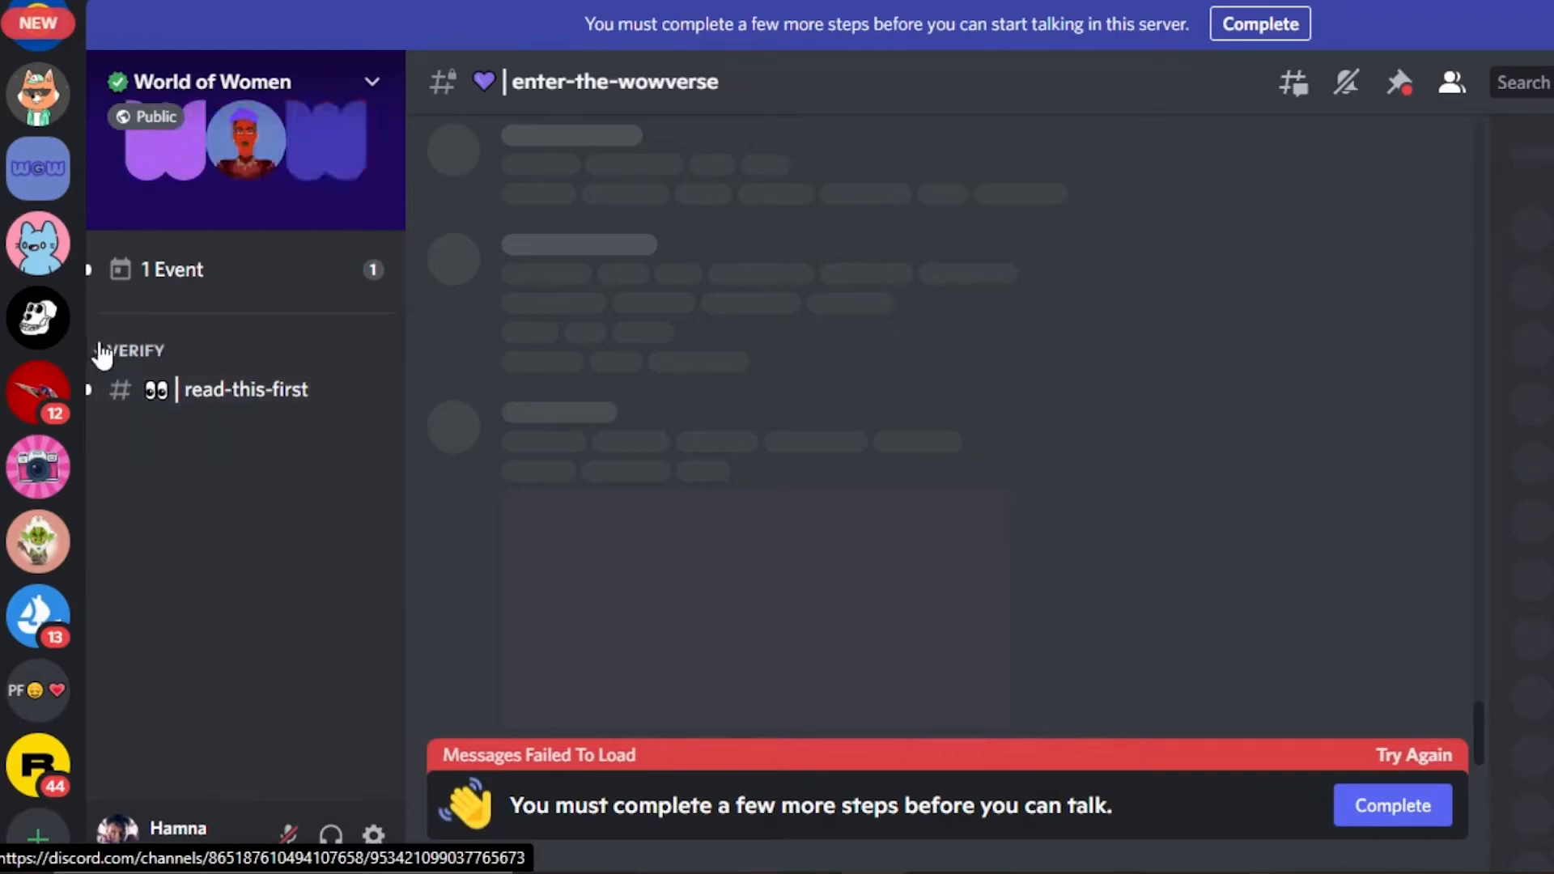
left_click(42, 323)
left_click(36, 423)
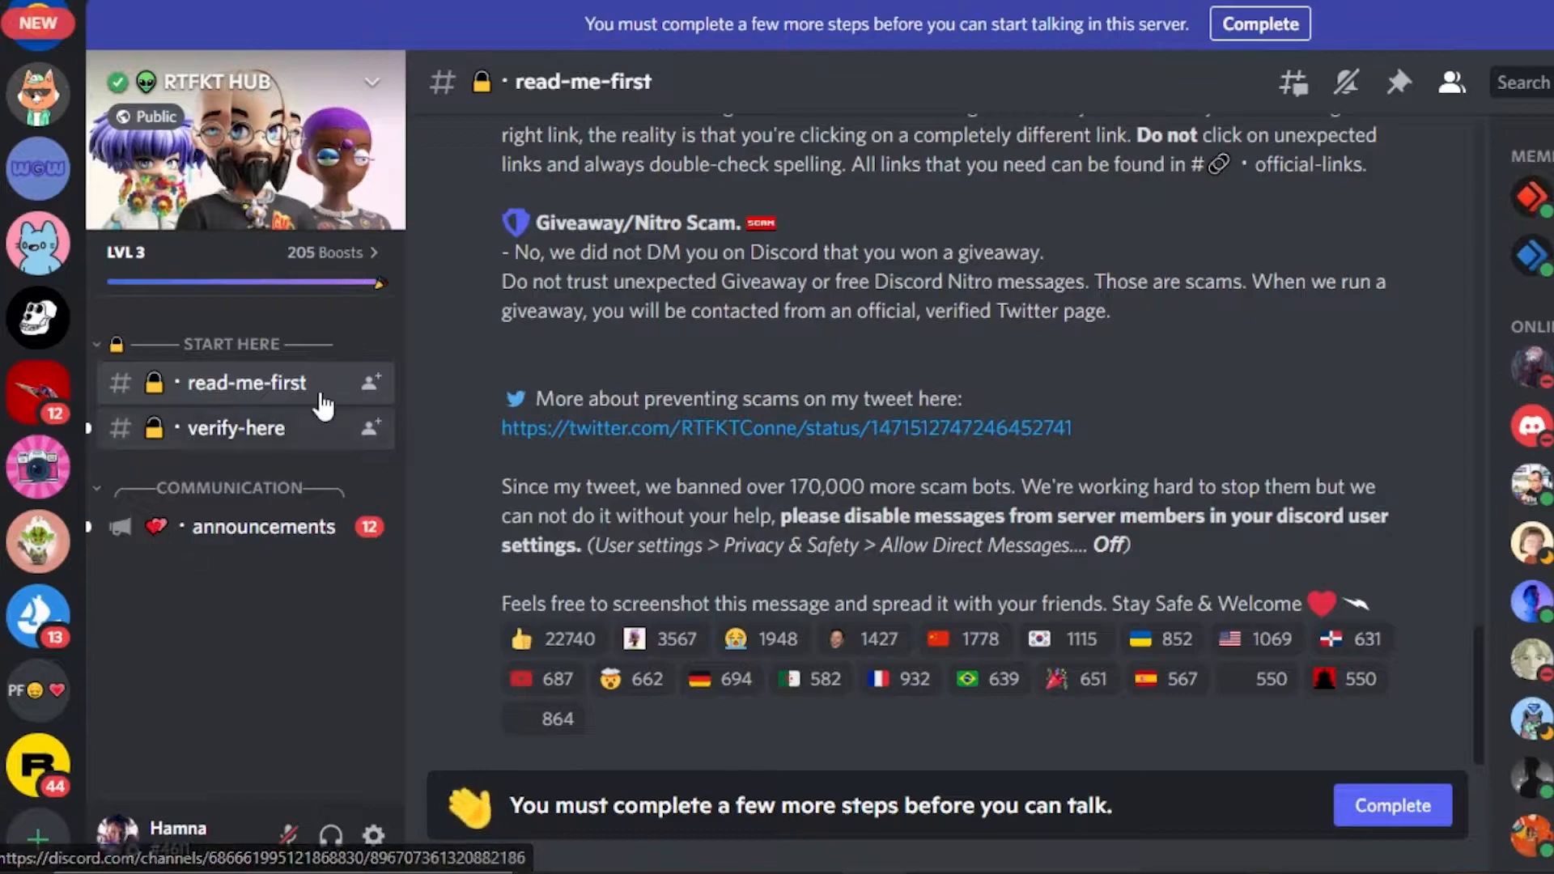
left_click(17, 639)
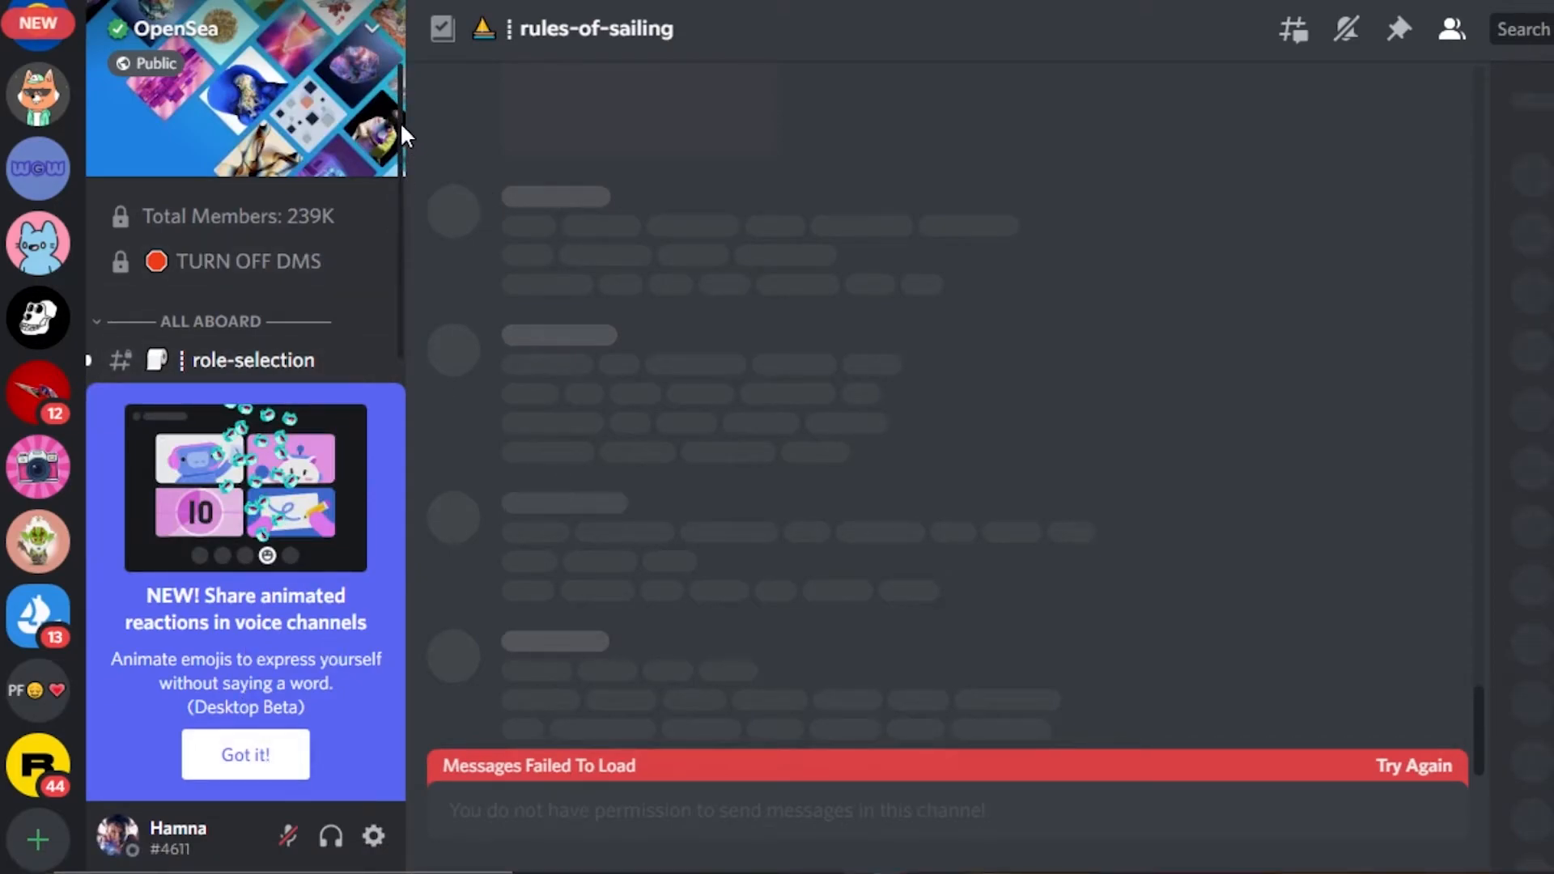
scroll(400, 121, "down", 5)
scroll(395, 342, "down", 3)
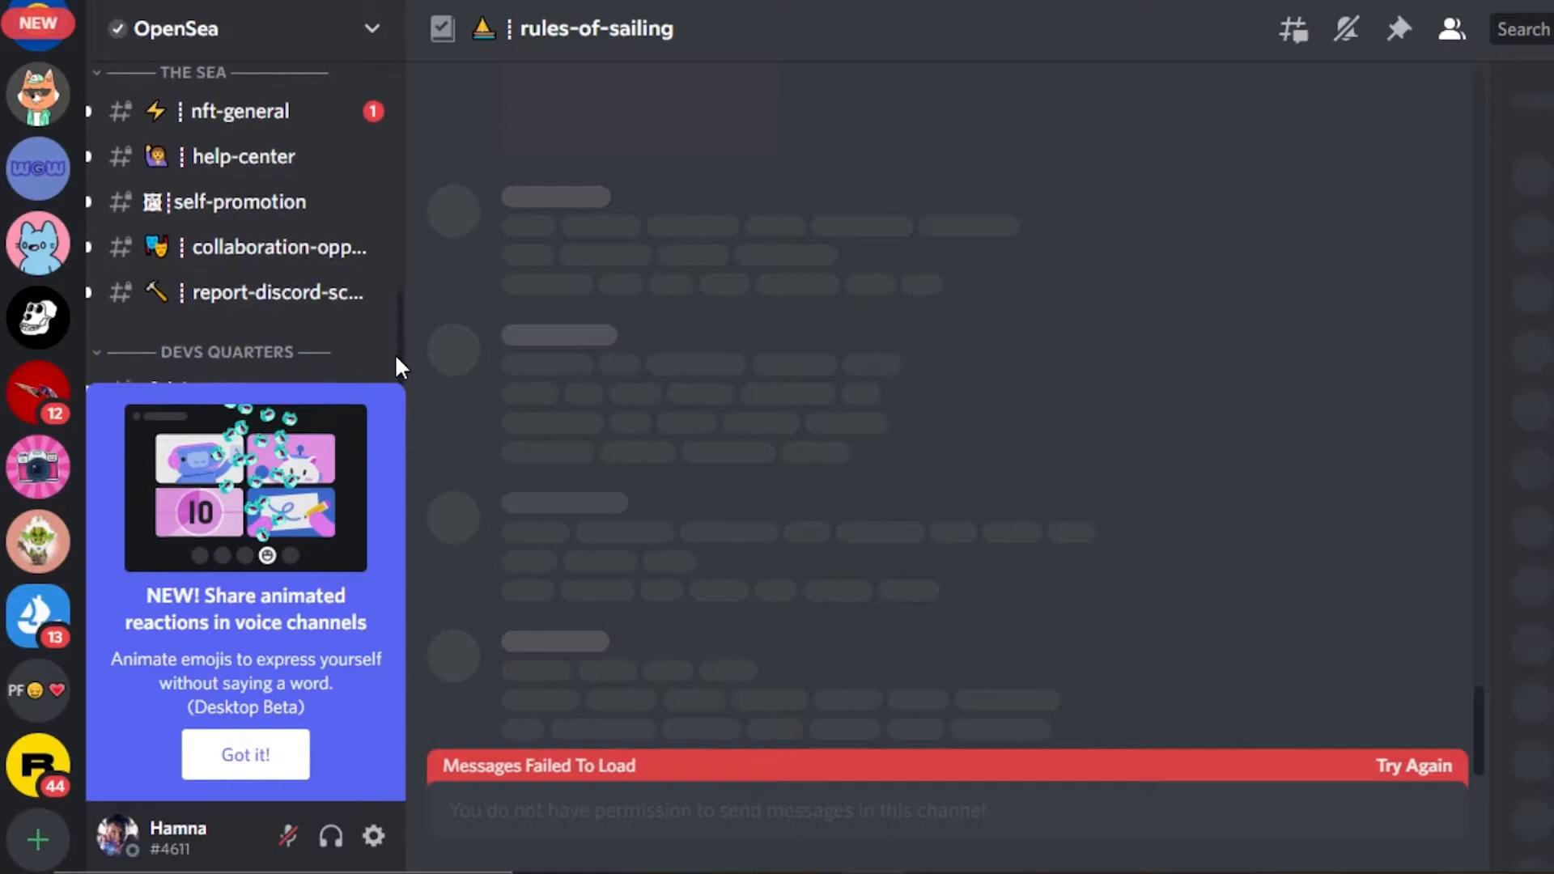
scroll(395, 362, "up", 5)
scroll(243, 113, "up", 5)
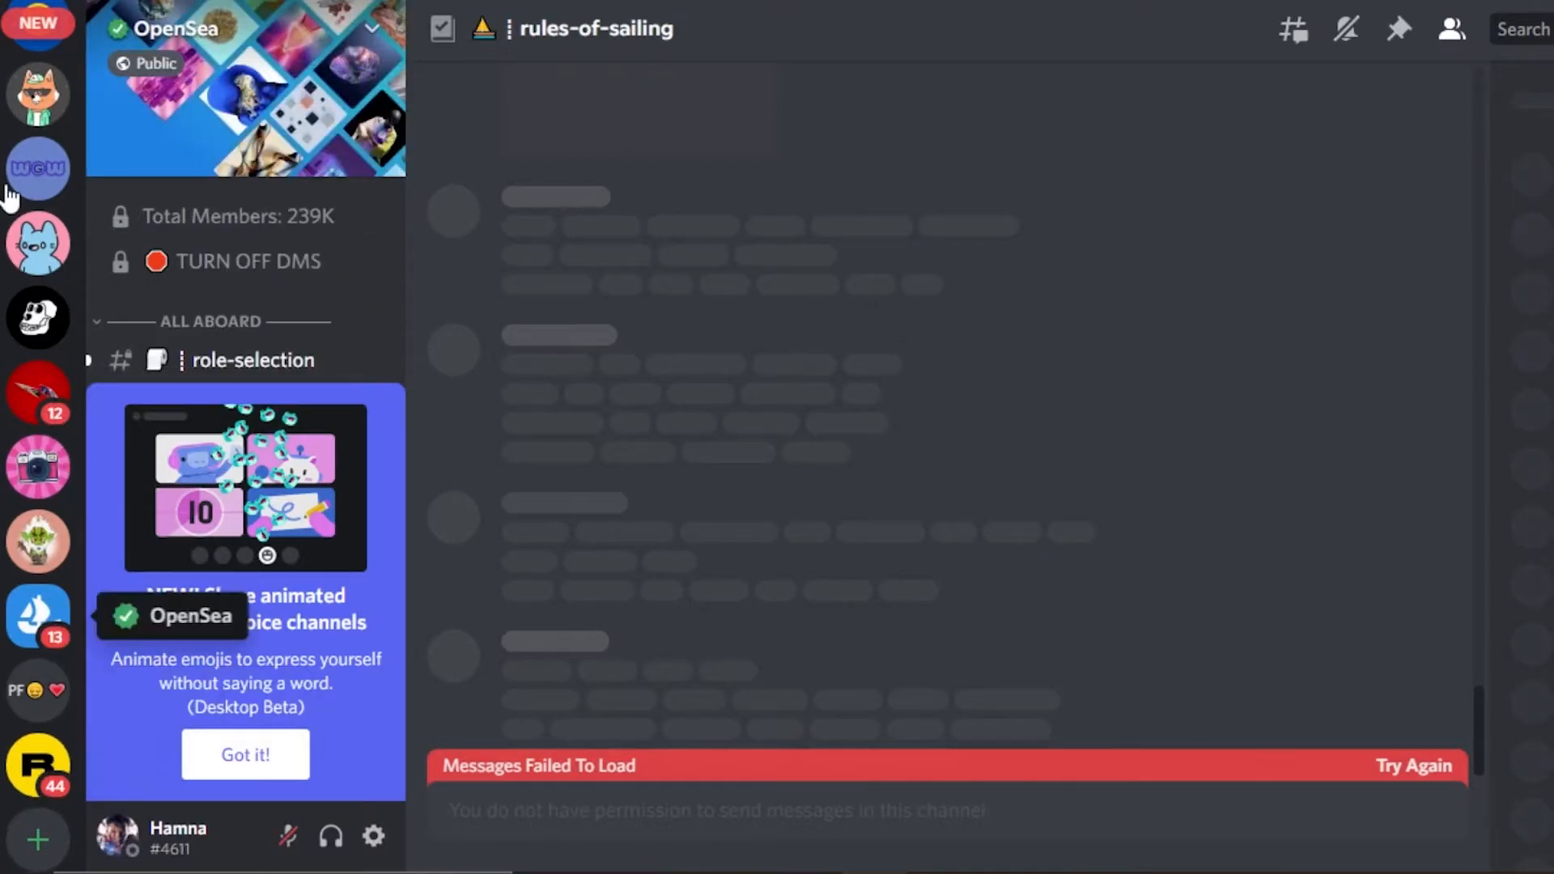
left_click(31, 30)
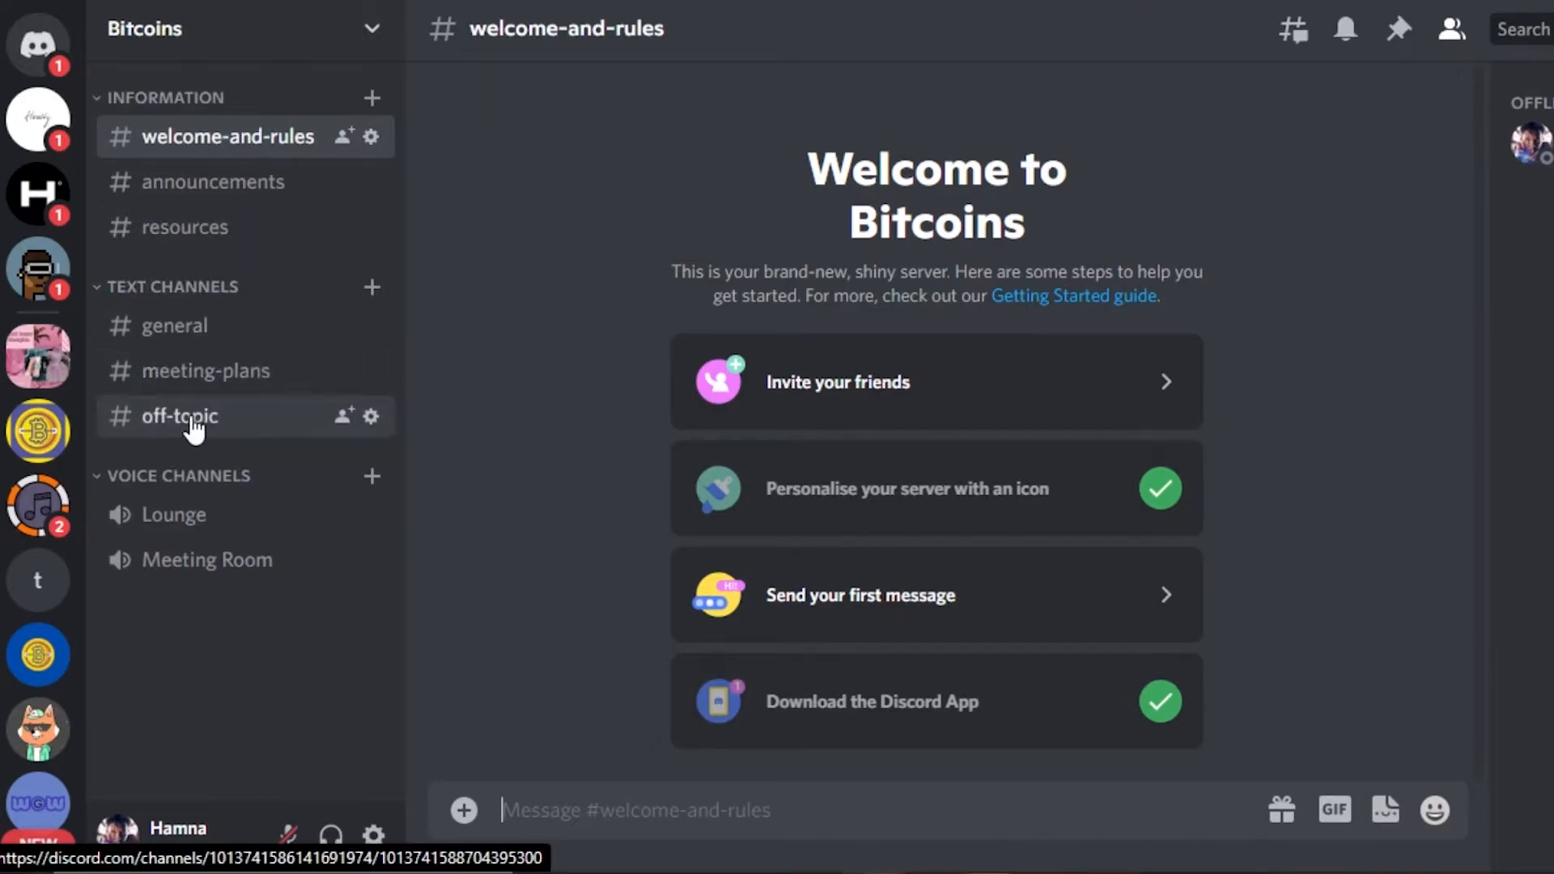
Create a text channel named give-aways in the Text Channels category.
left_click(371, 286)
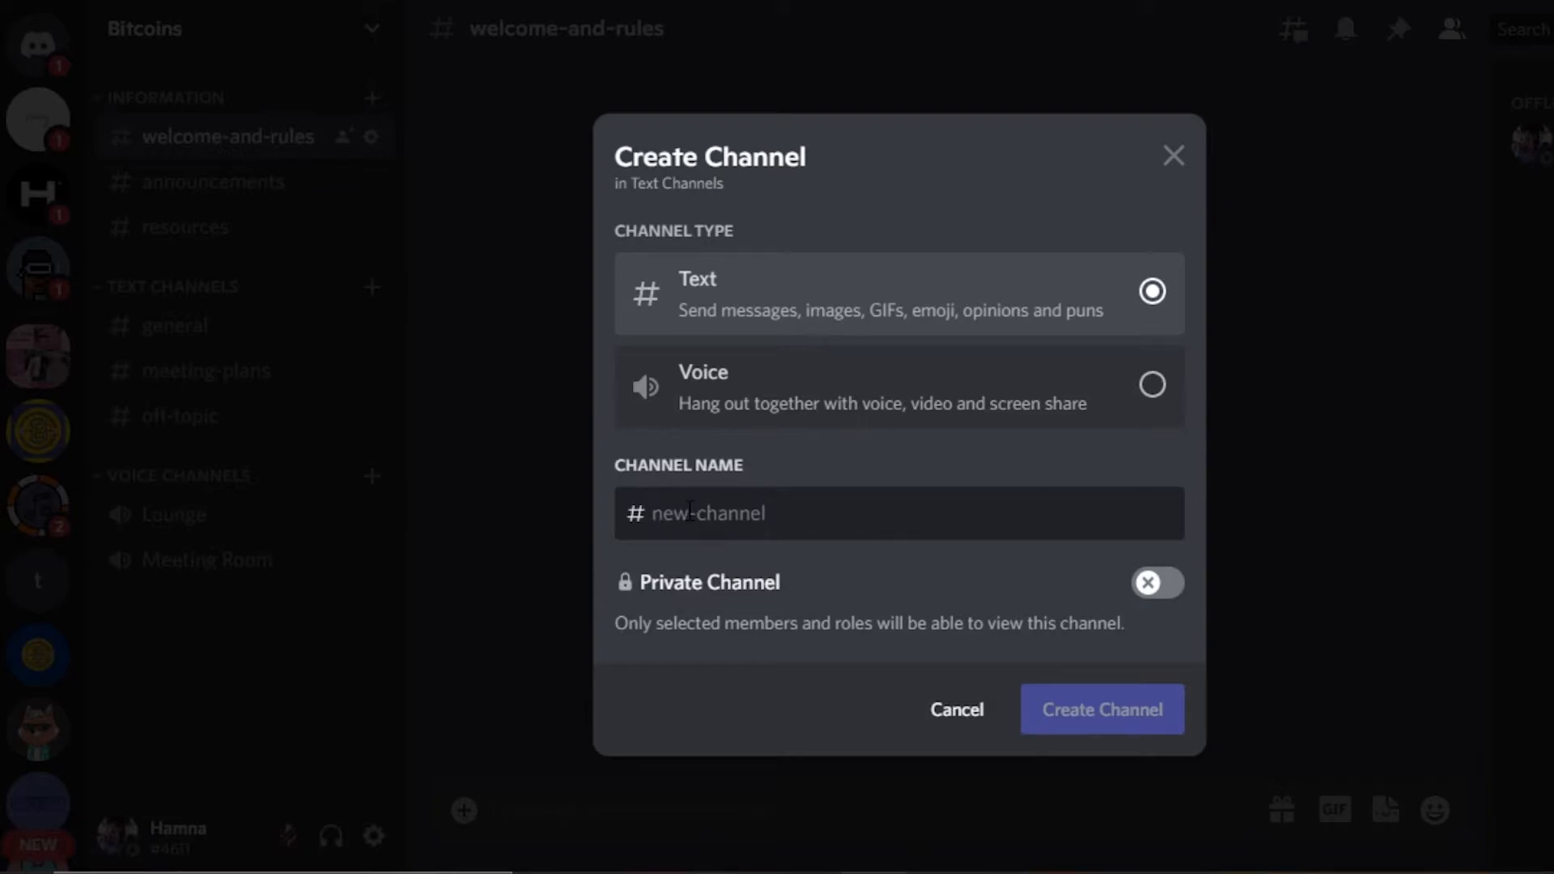
type("giv")
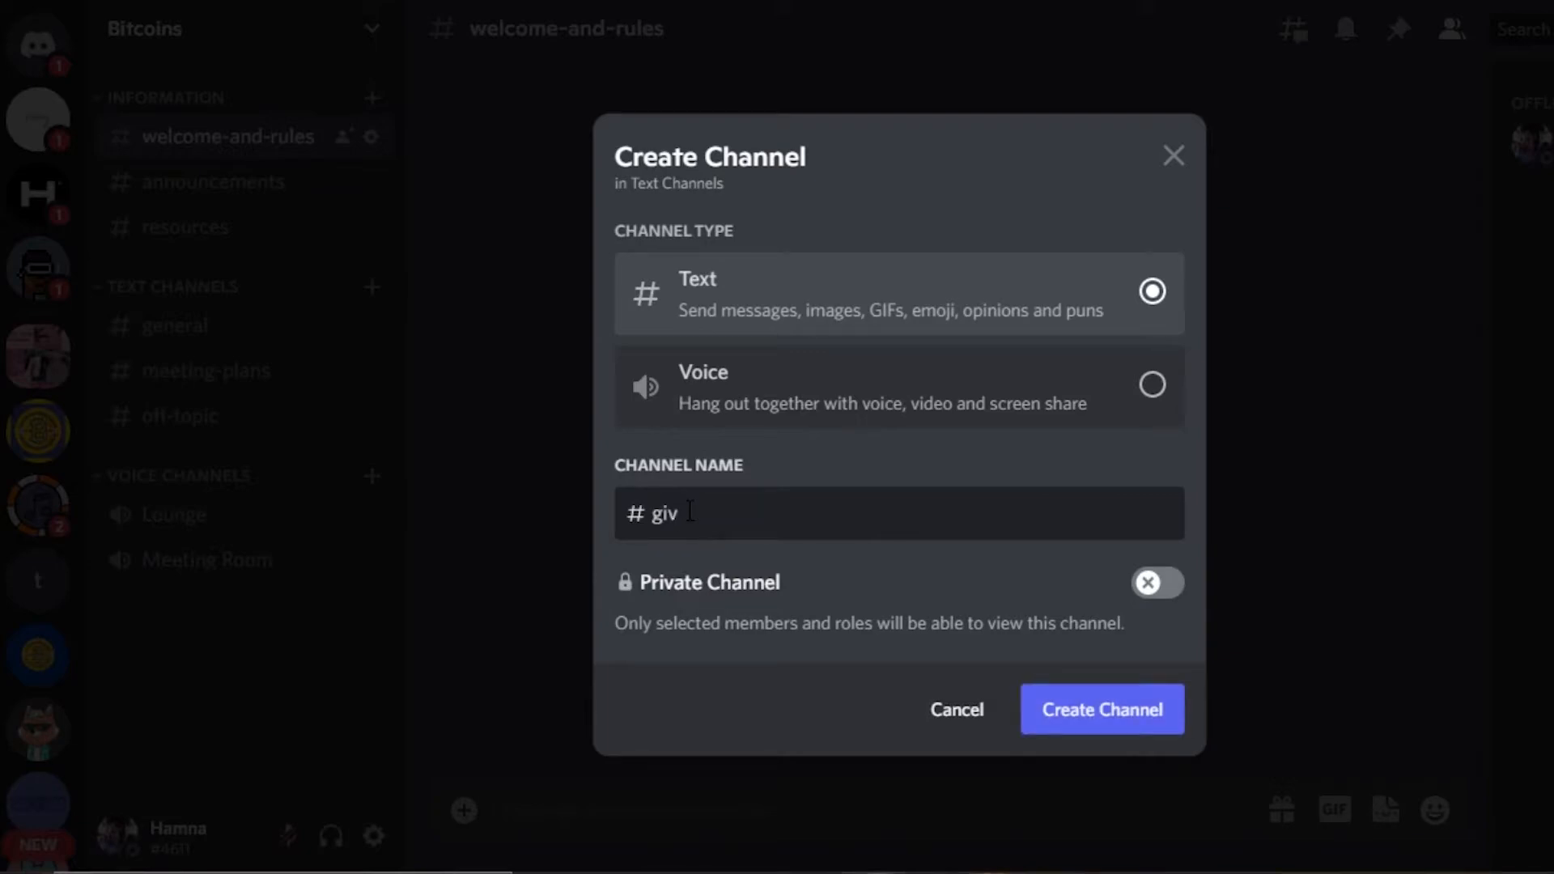
type("e-aways-")
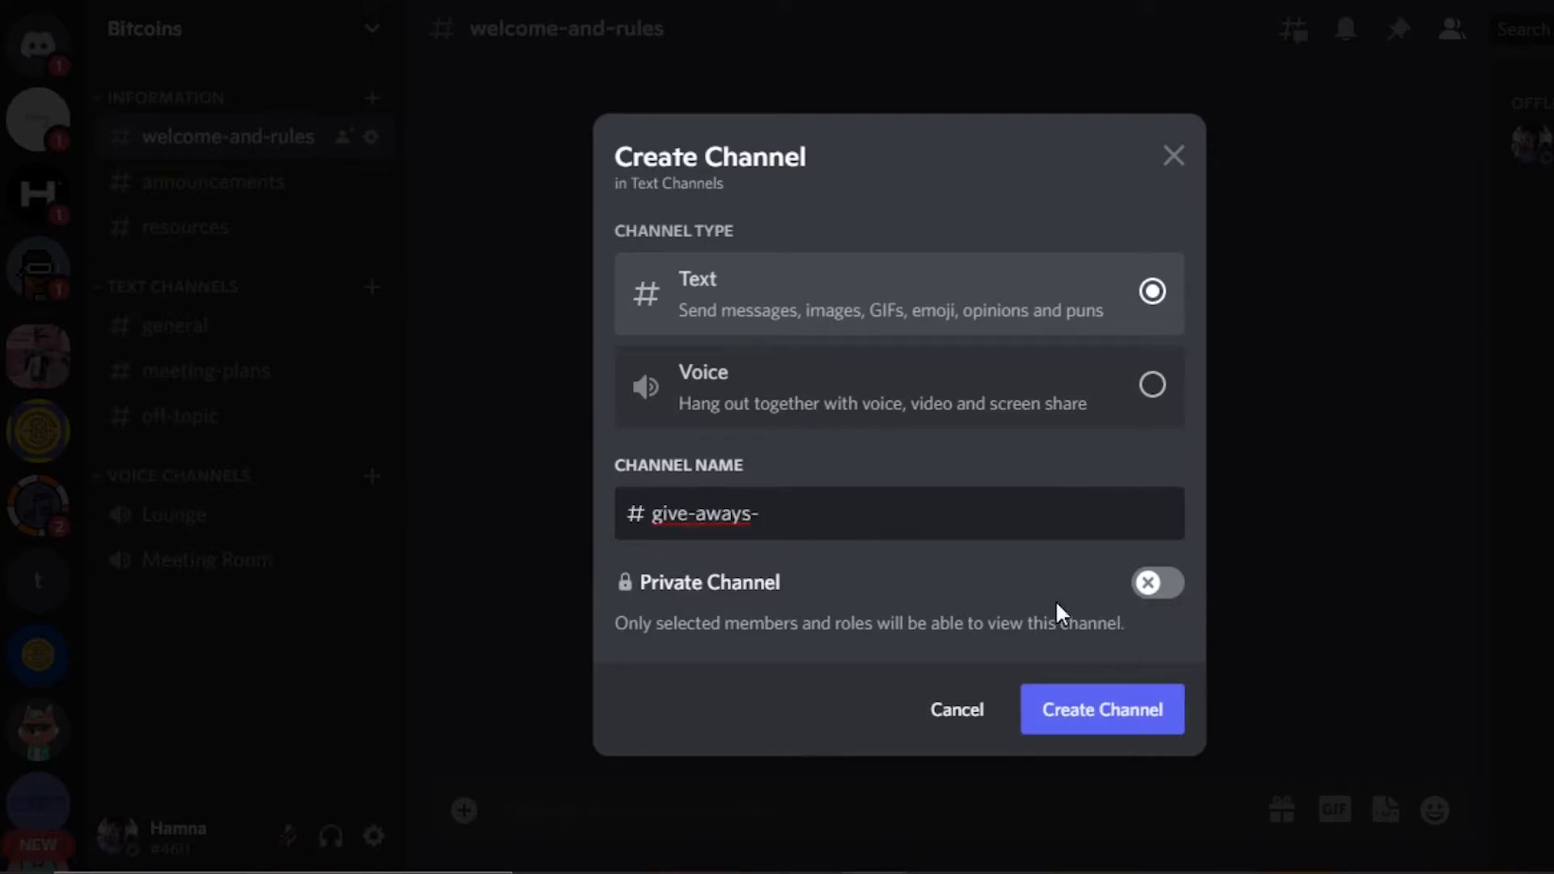
left_click(1106, 710)
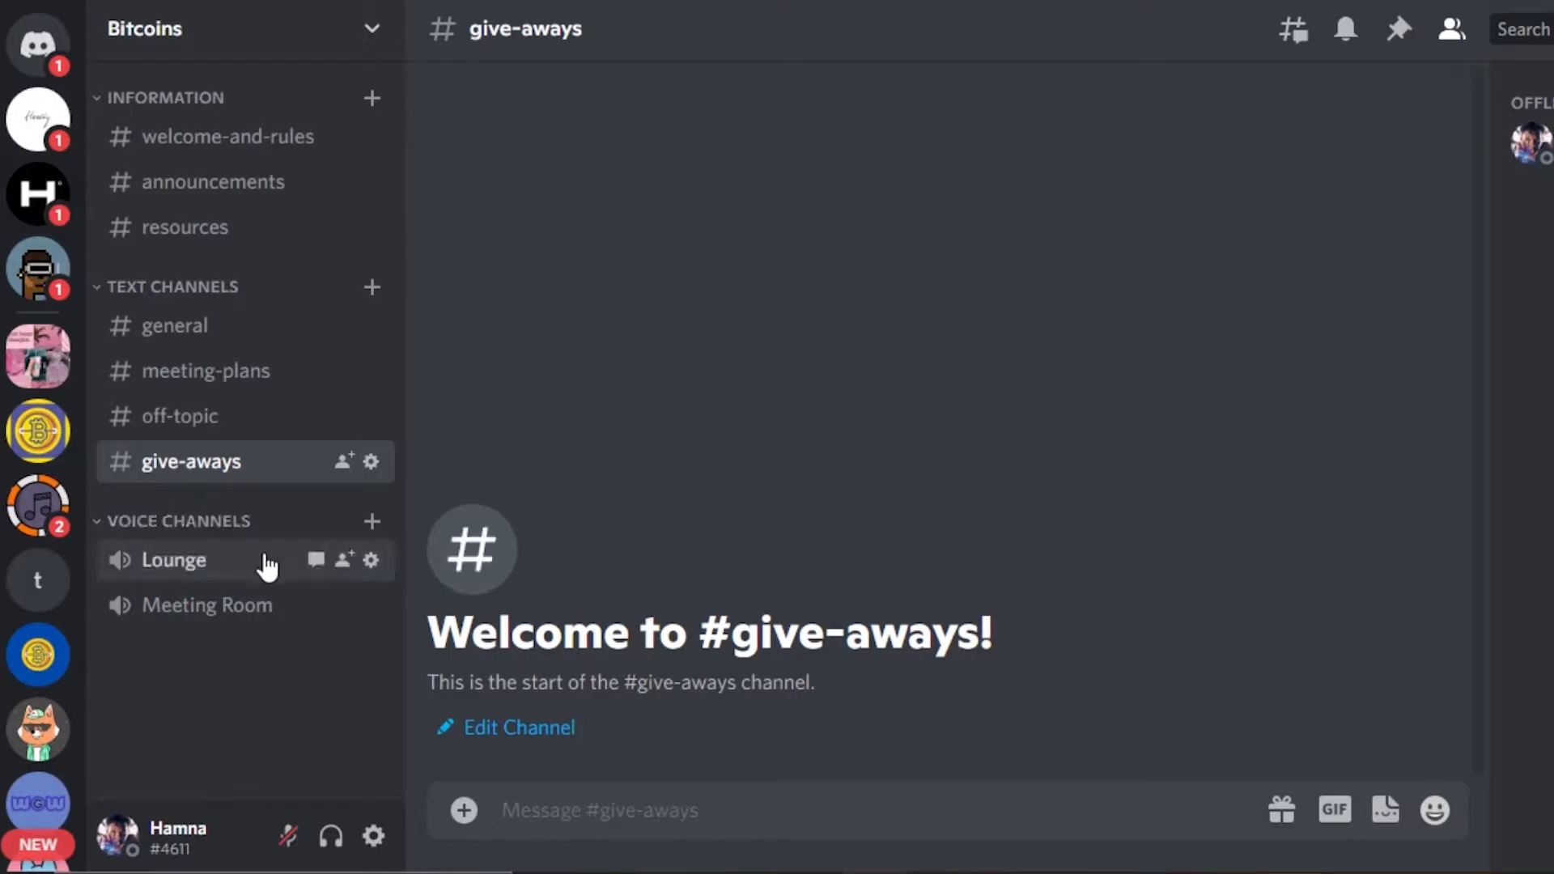
Create a voice channel named launch discussion in the Voice Channels category.
left_click(374, 519)
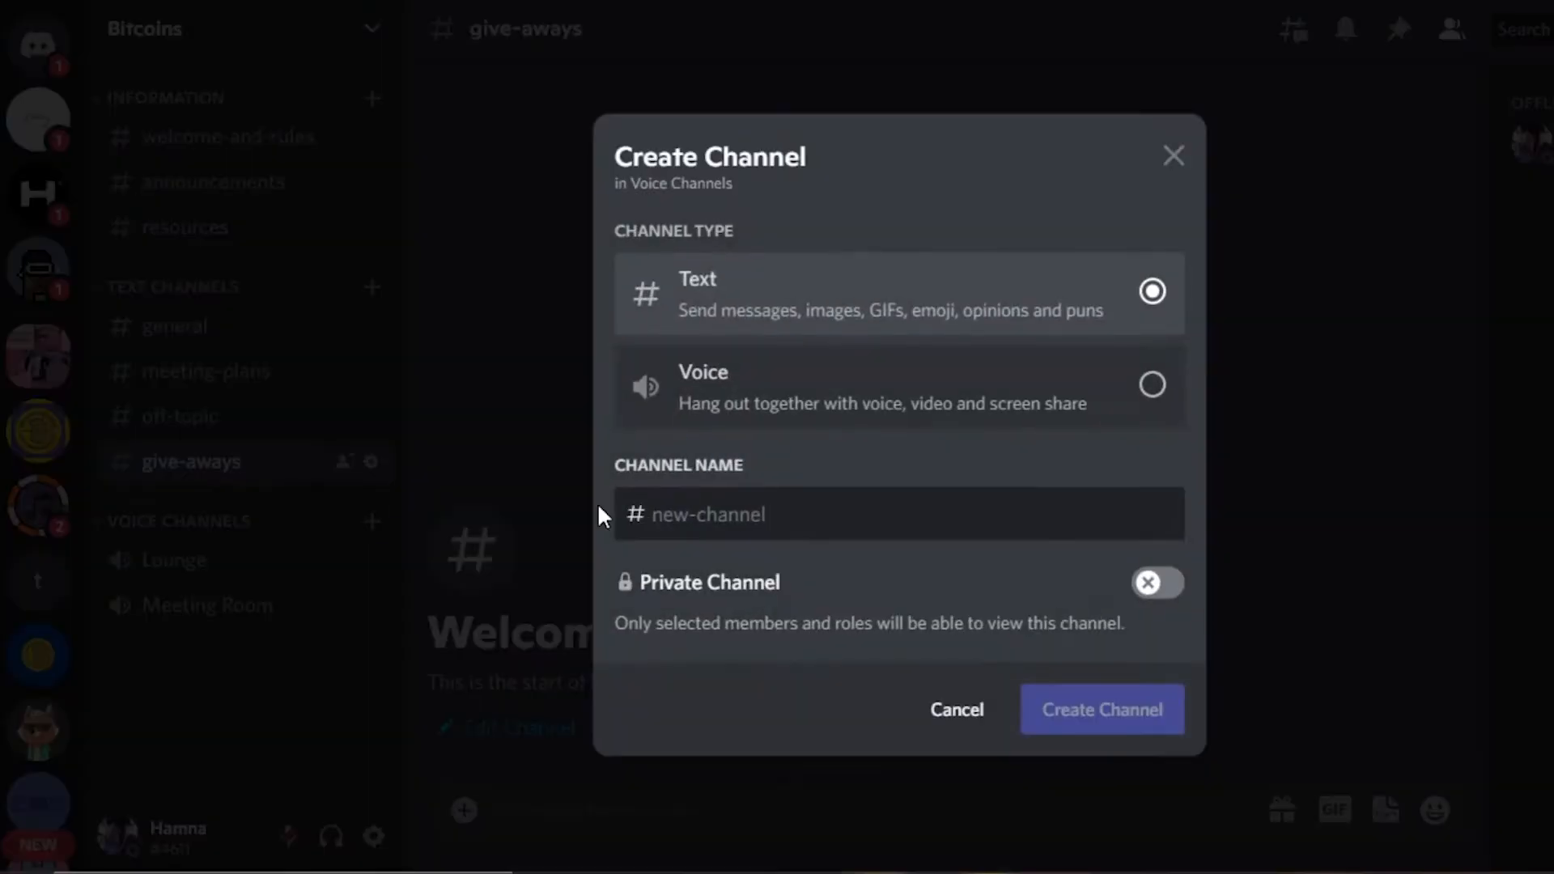
left_click(1153, 386)
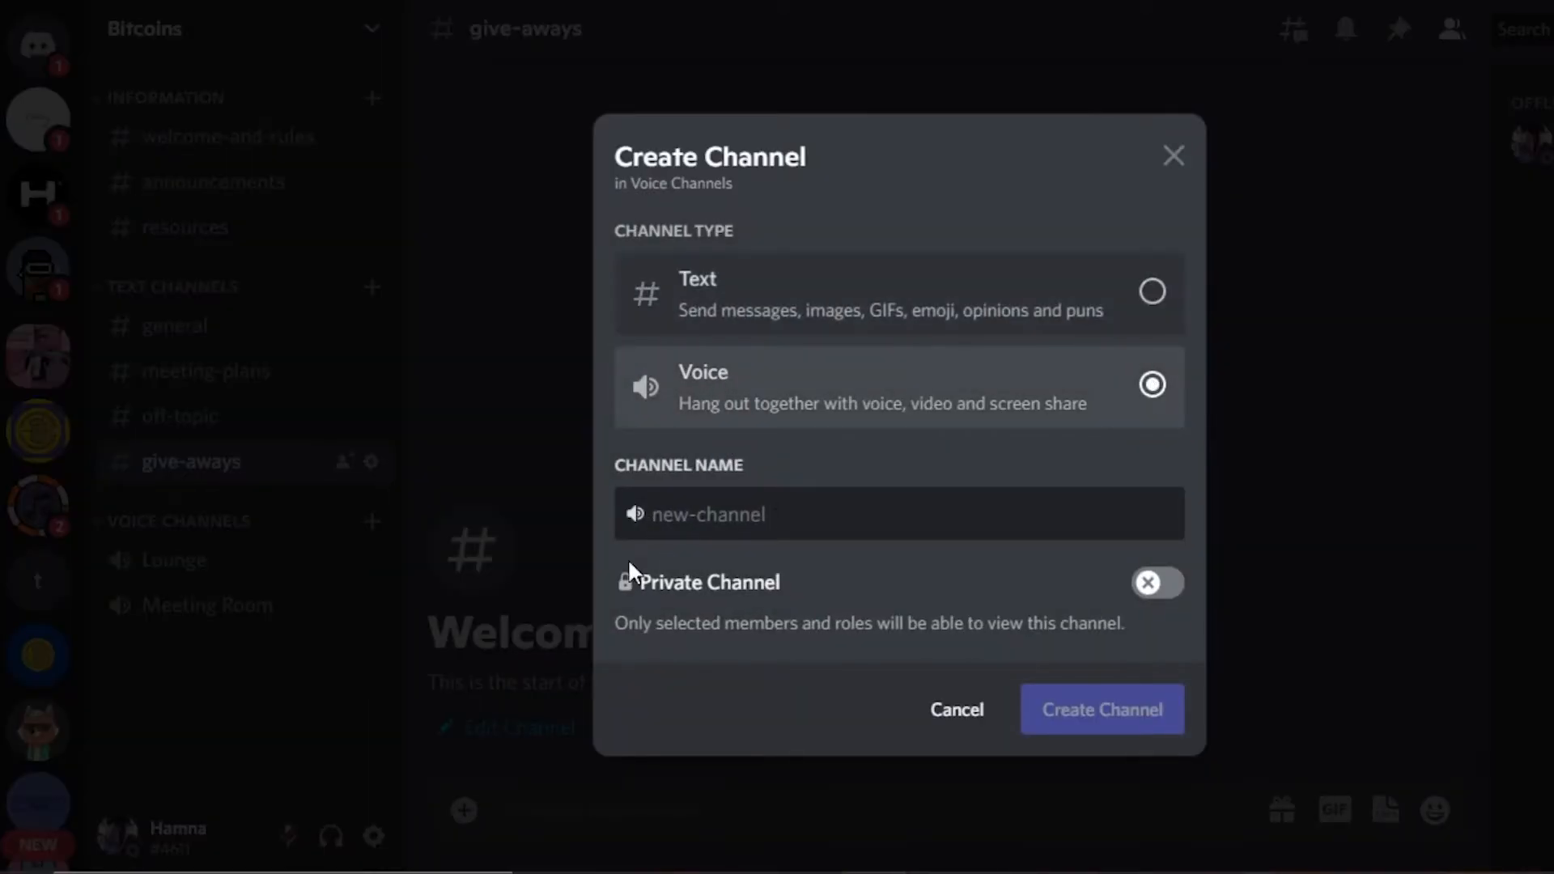
left_click(711, 508)
type("launch discussion")
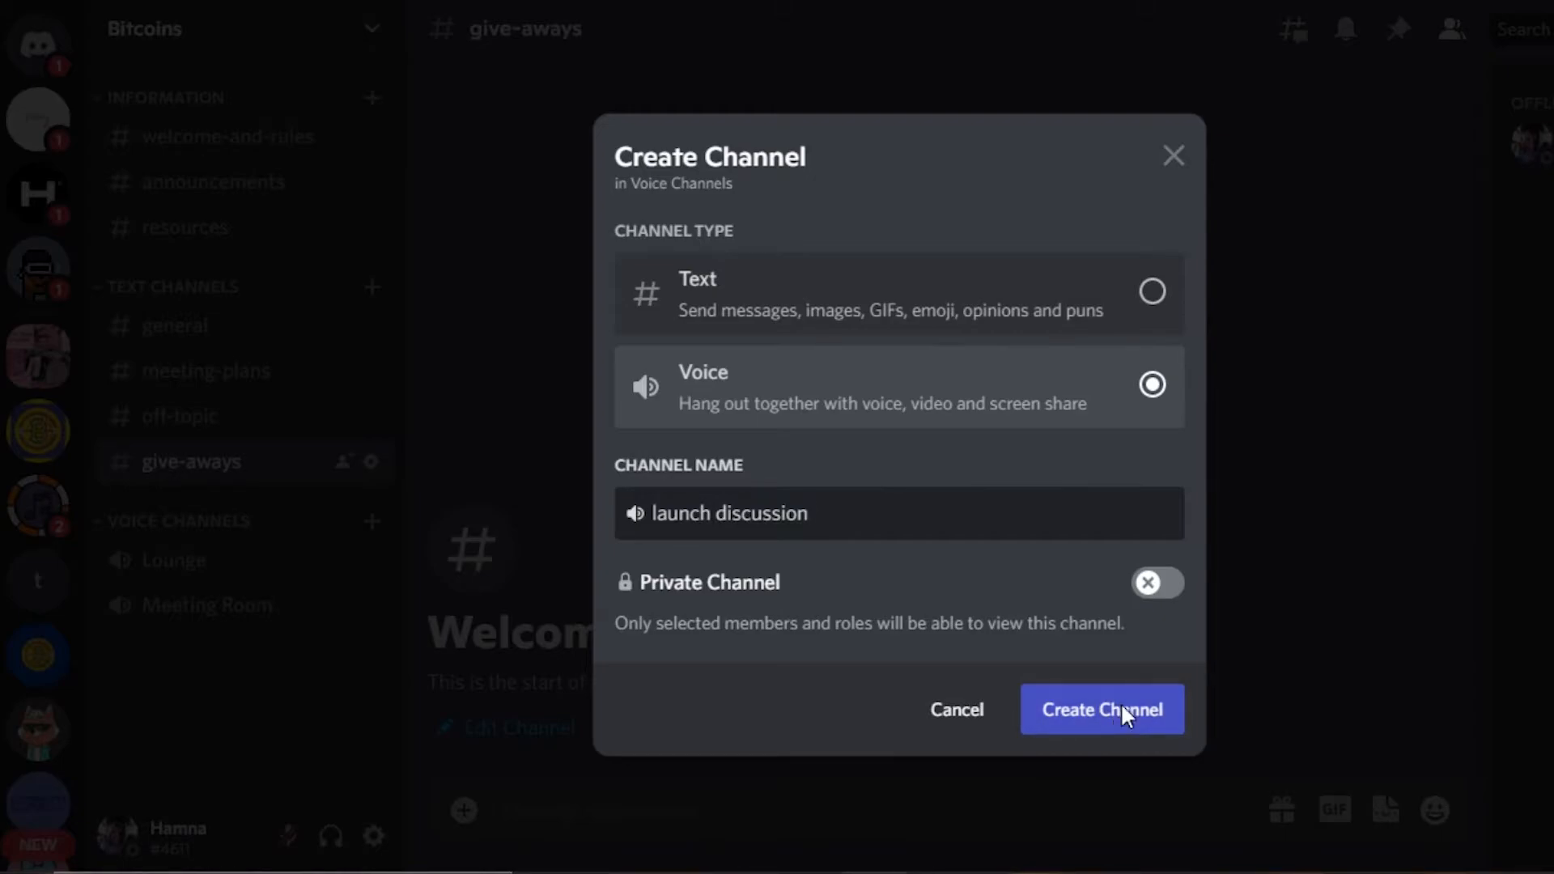
left_click(1123, 706)
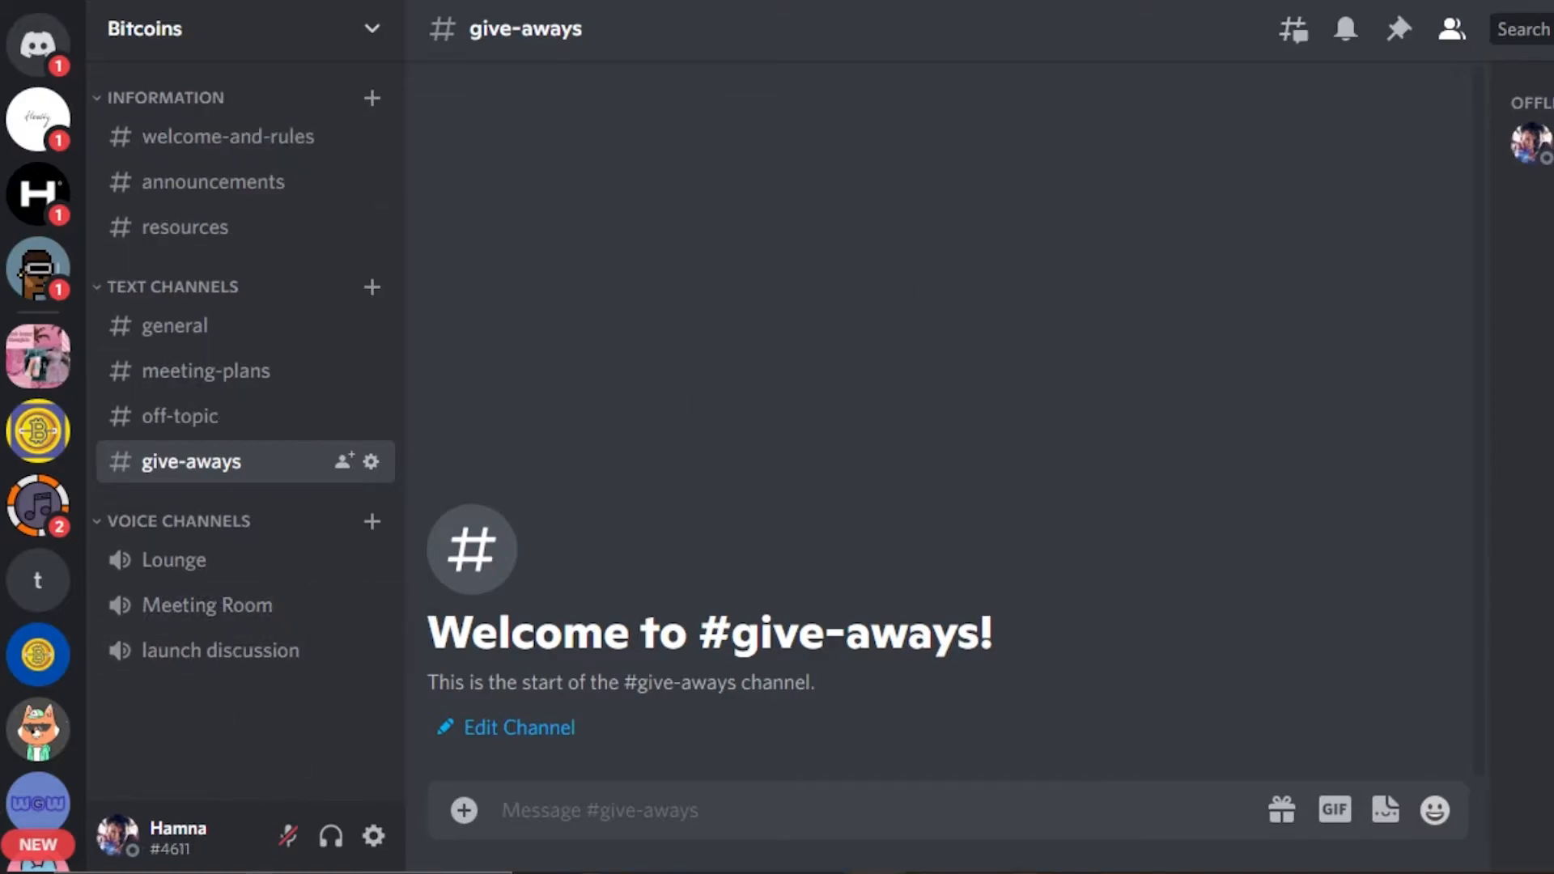
Open the Bitcoins server settings and review the Overview and Roles options.
left_click(369, 30)
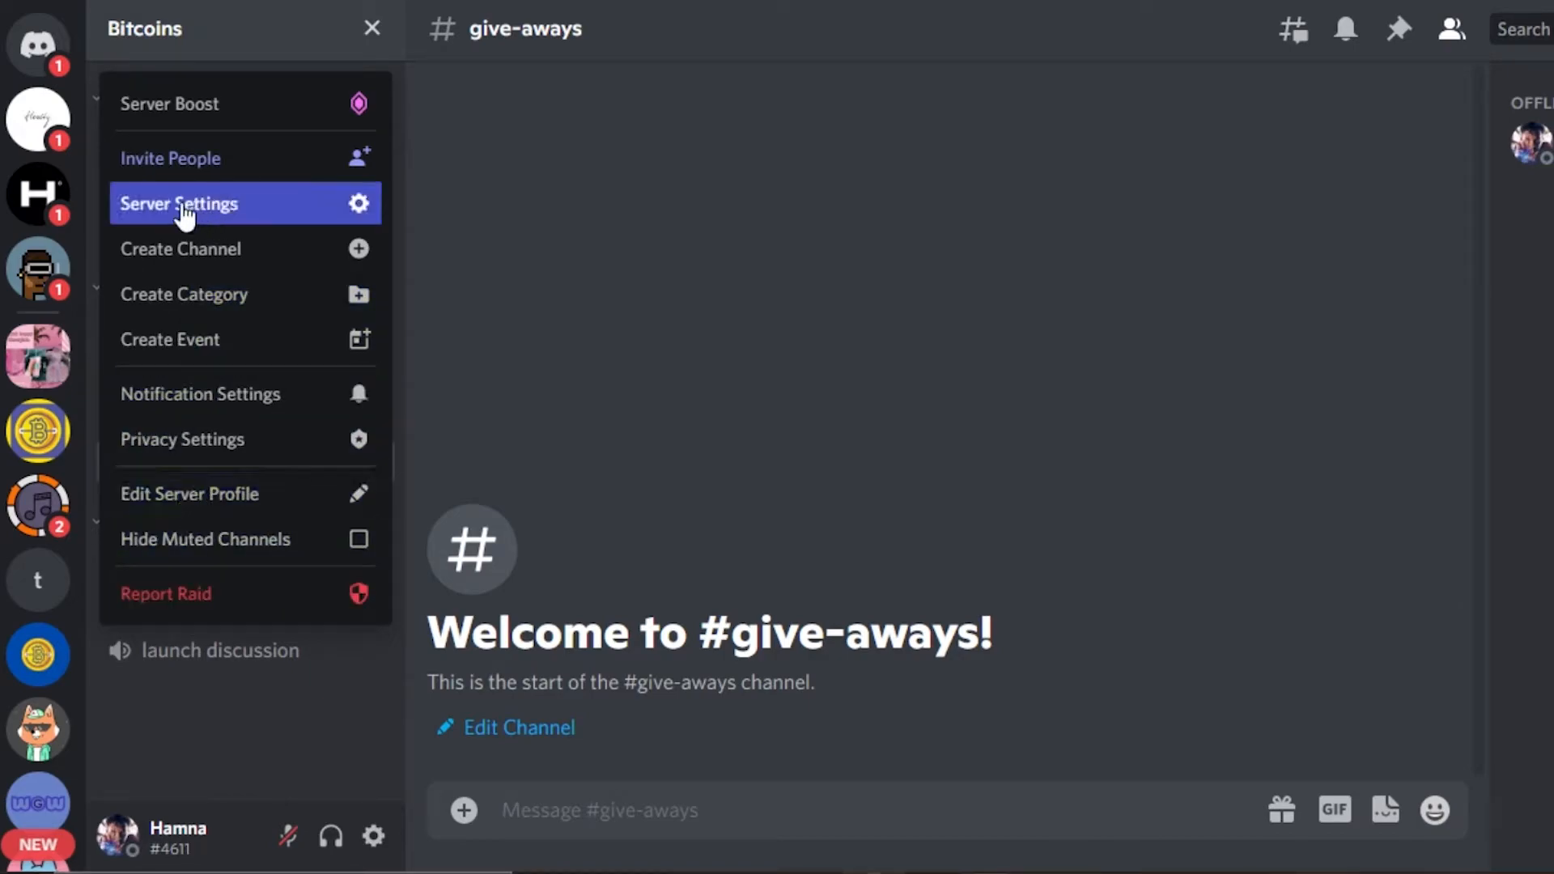
left_click(181, 207)
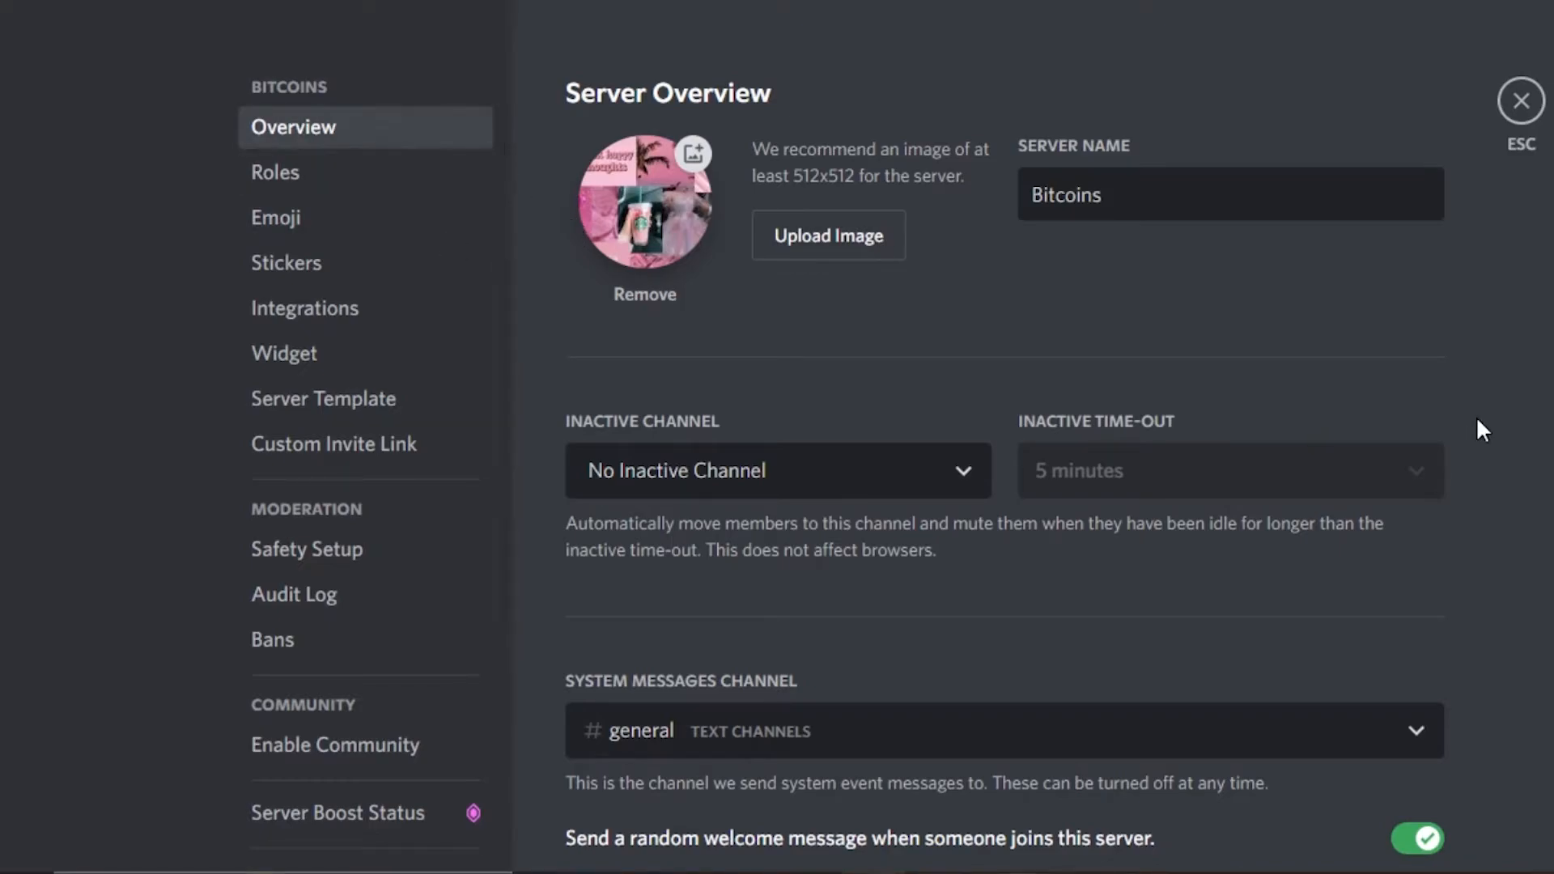
scroll(761, 358, "down", 10)
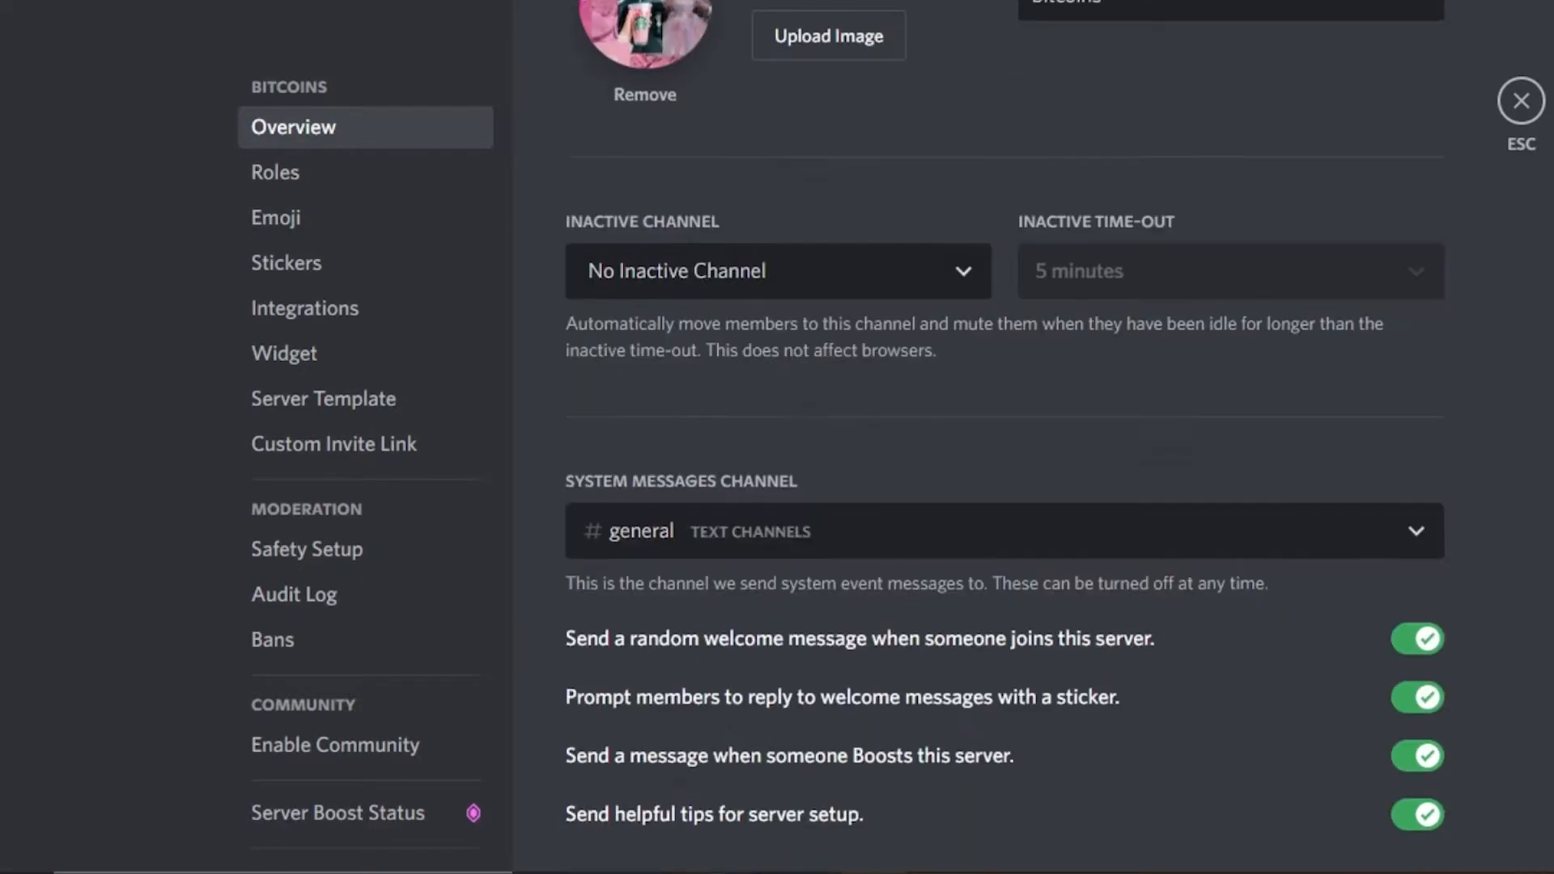
scroll(761, 358, "up", 3)
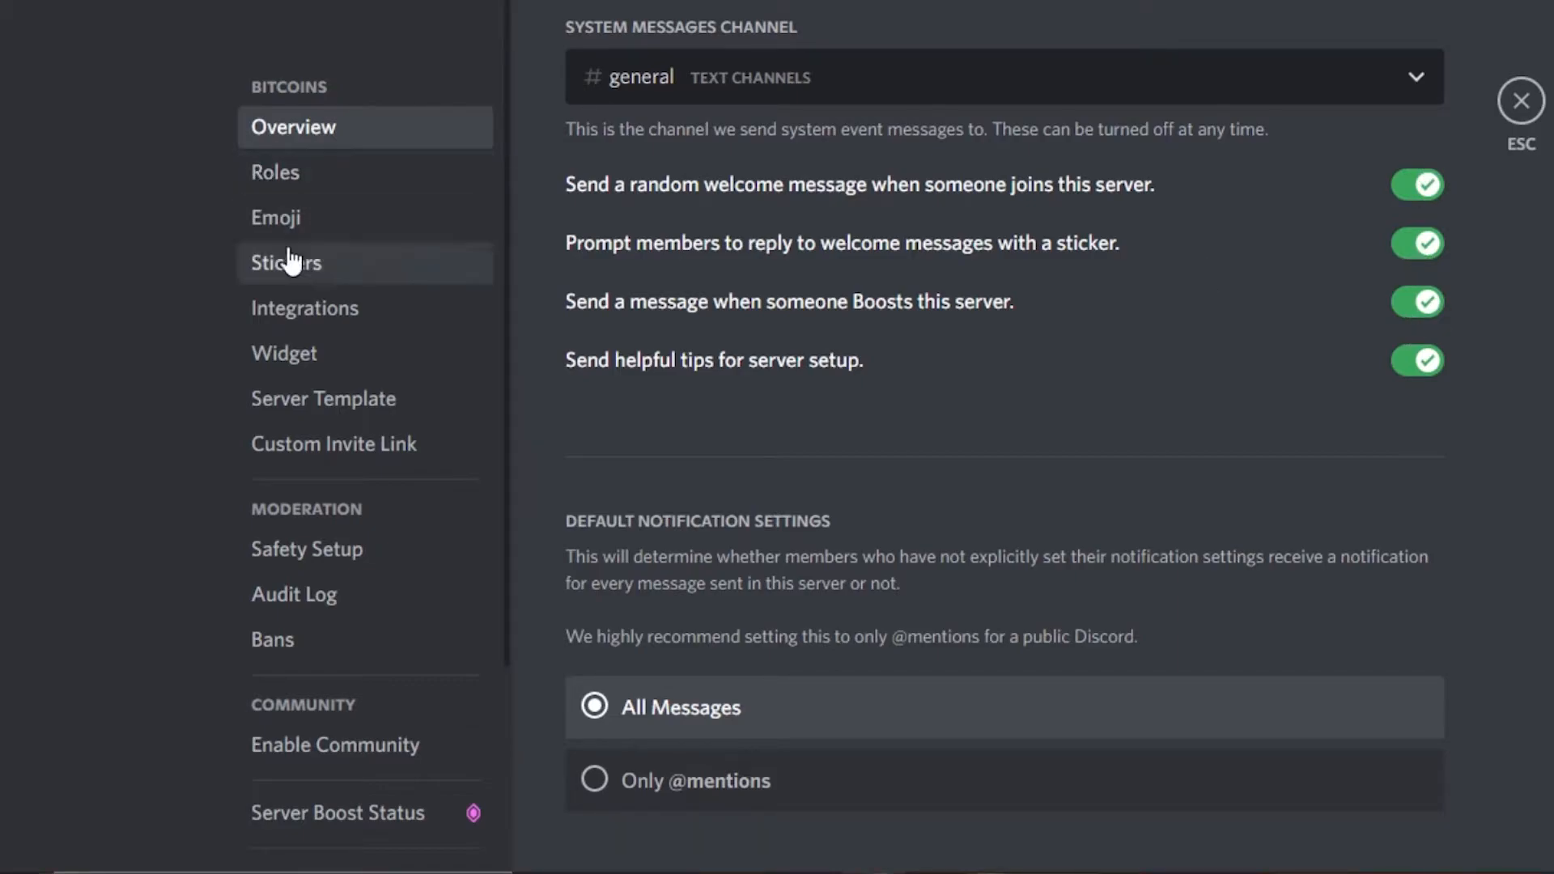
left_click(301, 195)
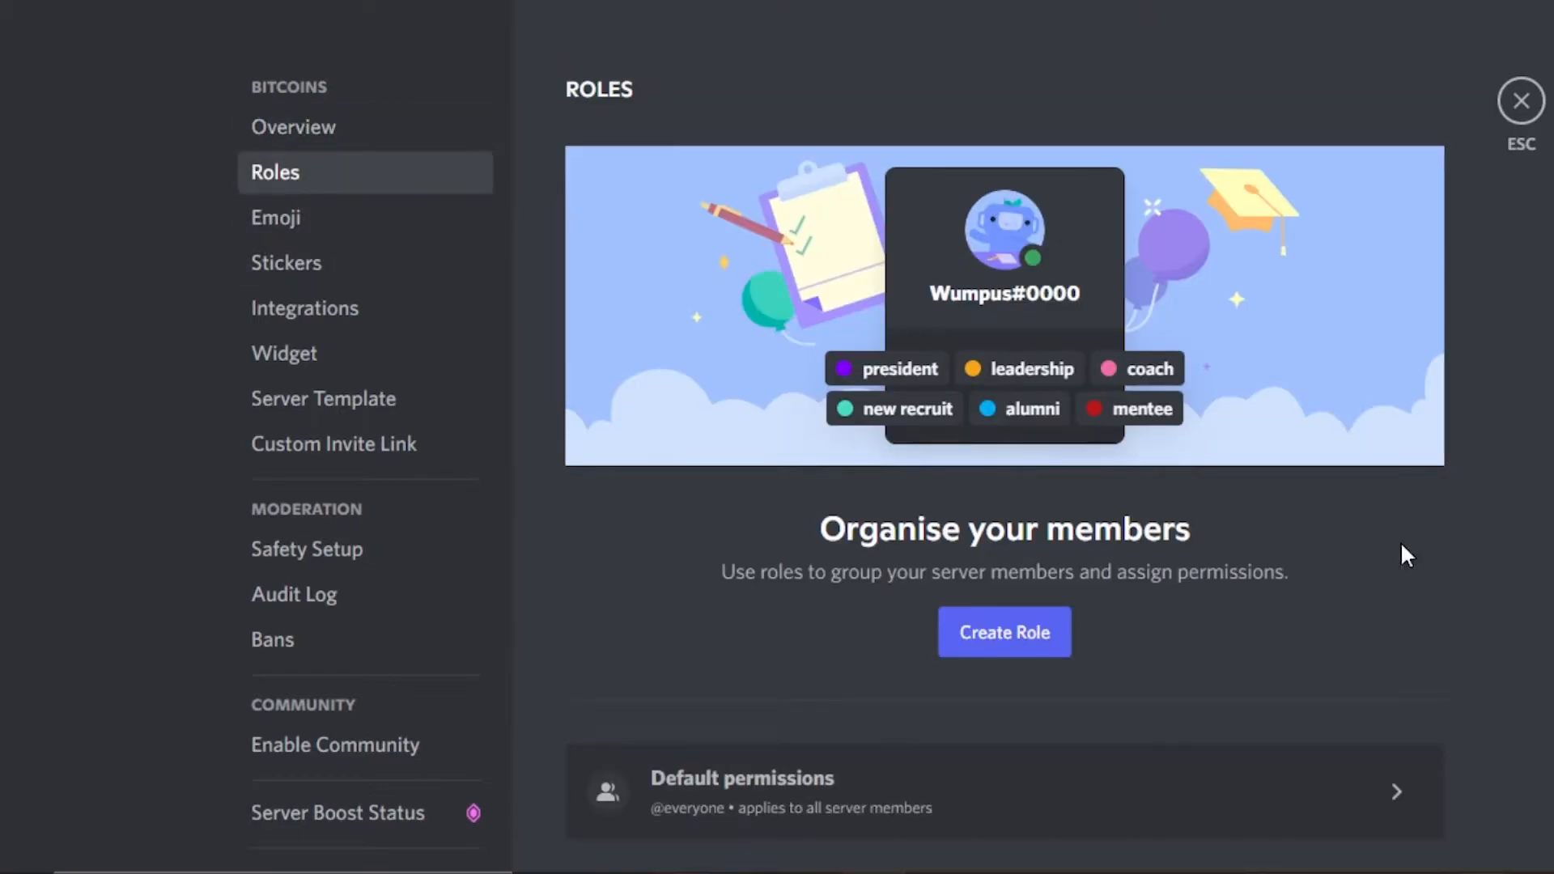
scroll(1004, 405, "down", 1)
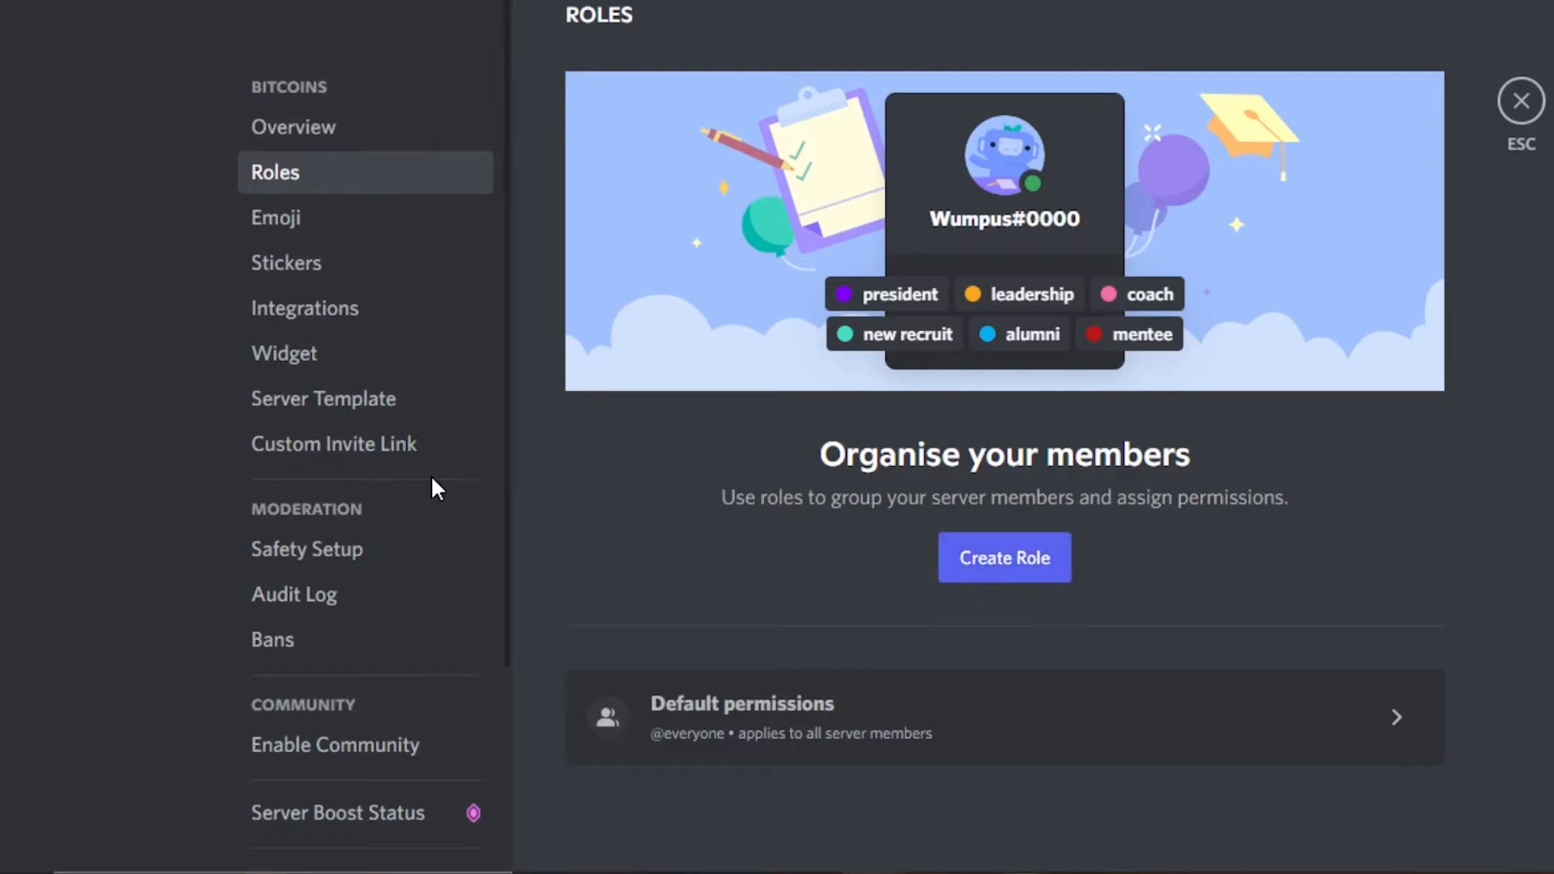
Set the server's verification level to Highest in Safety Setup, review the media filter and 2FA options, and save the changes.
scroll(506, 477, "down", 2)
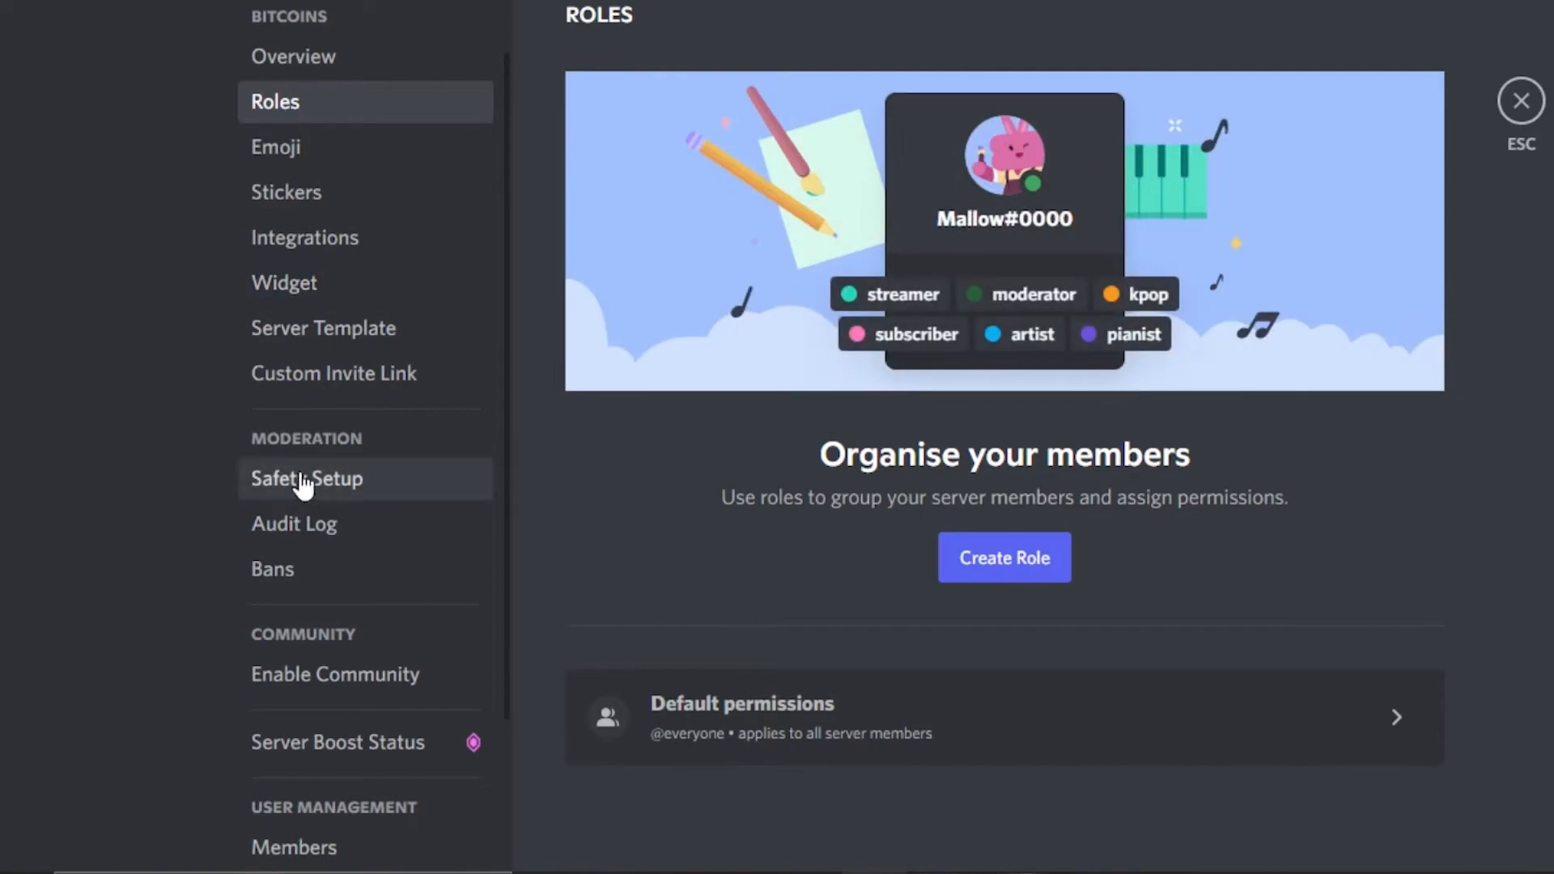
left_click(303, 484)
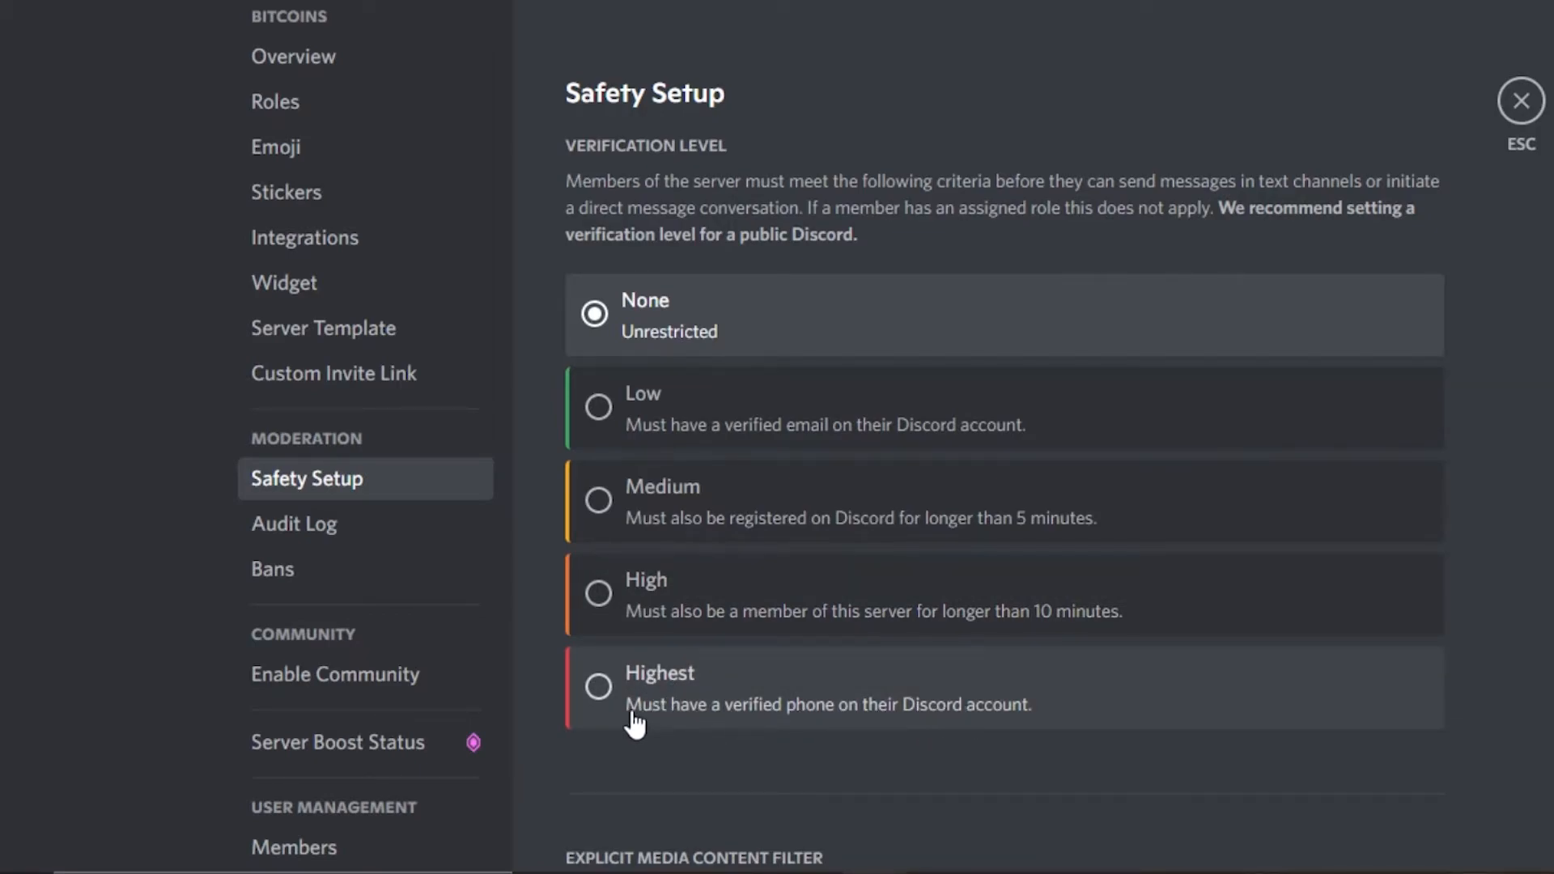
left_click(602, 690)
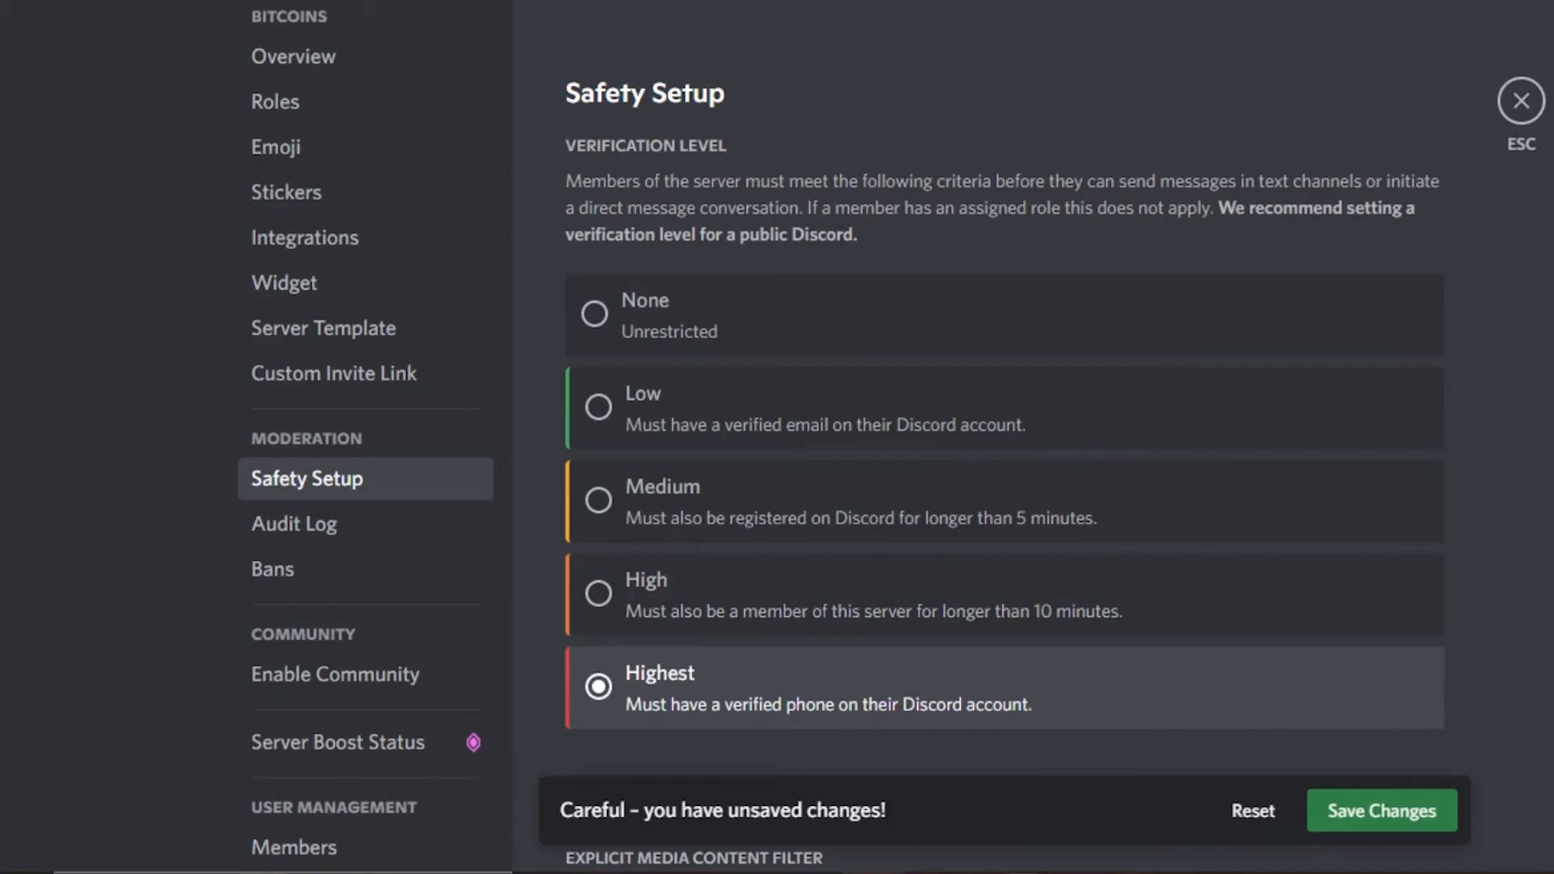
scroll(1004, 486, "down", 7)
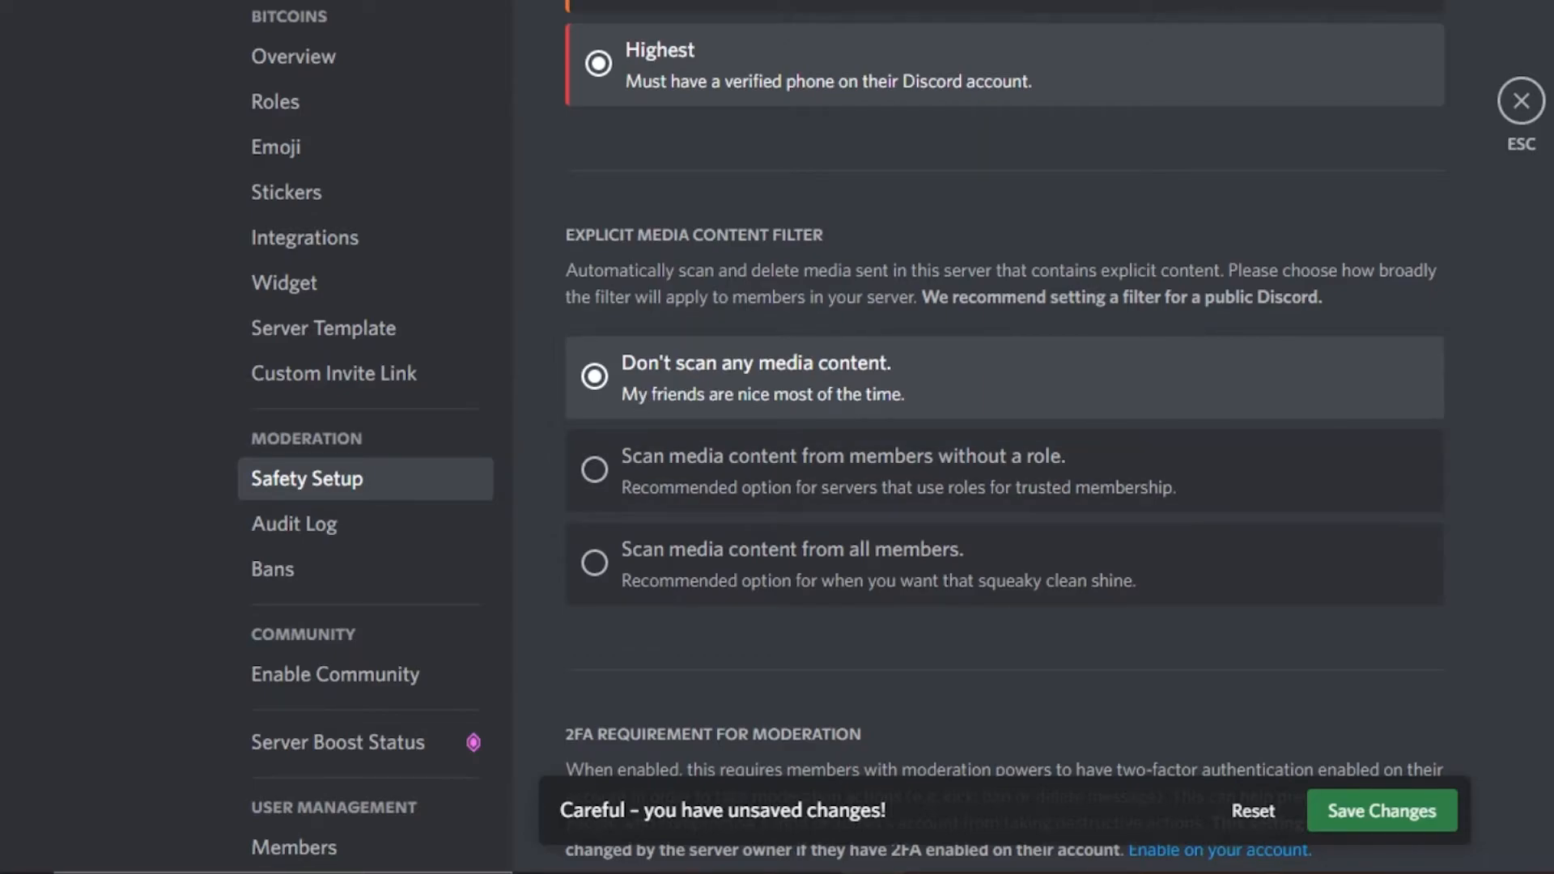
scroll(1004, 437, "down", 2)
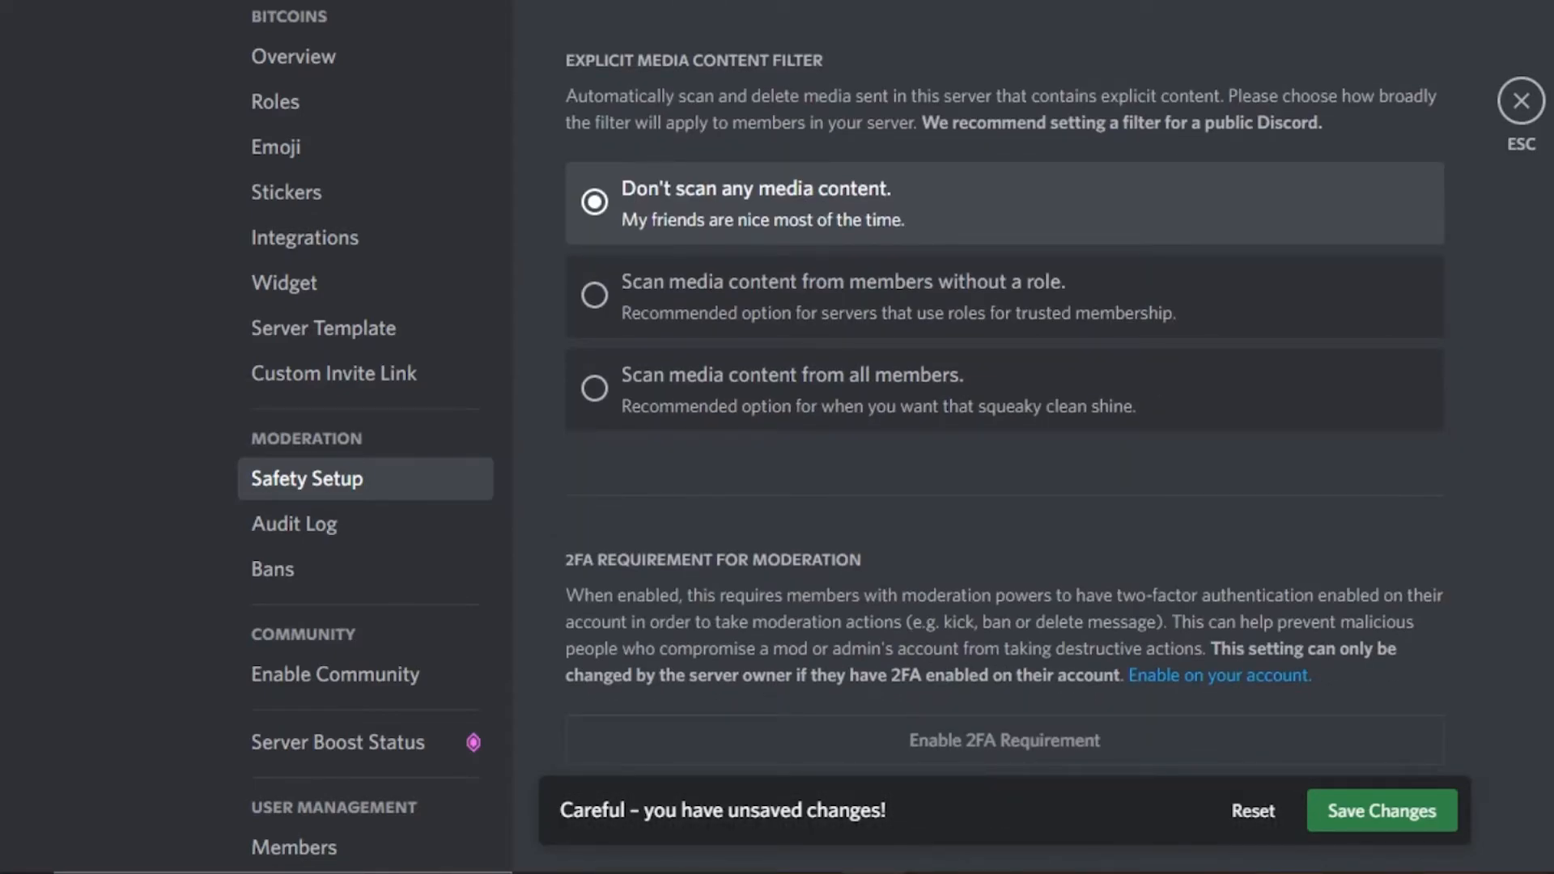
scroll(1056, 206, "up", 9)
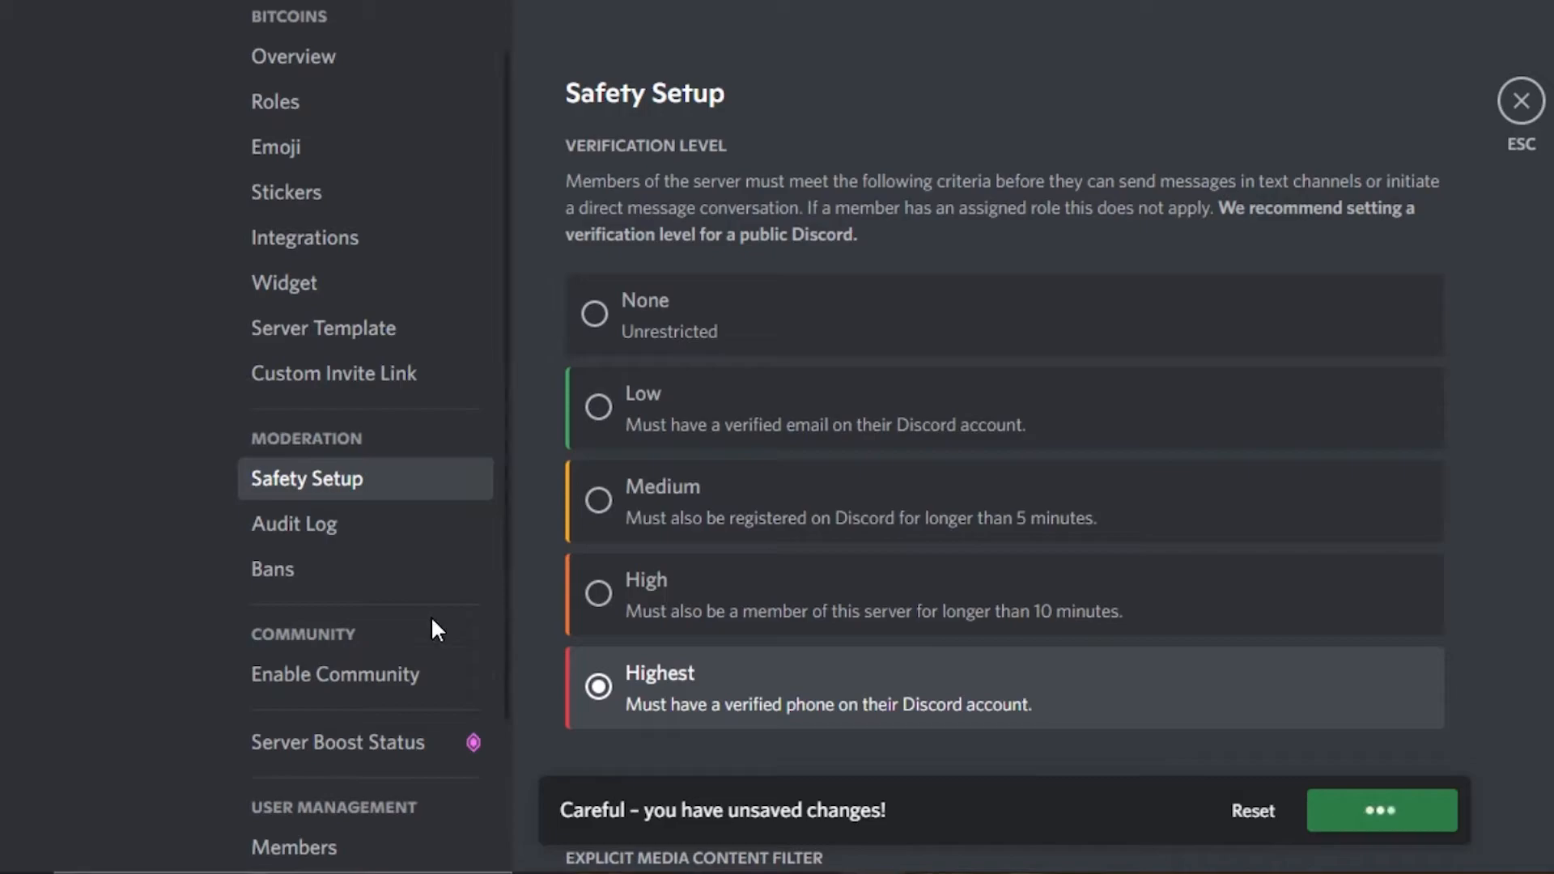
left_click(405, 672)
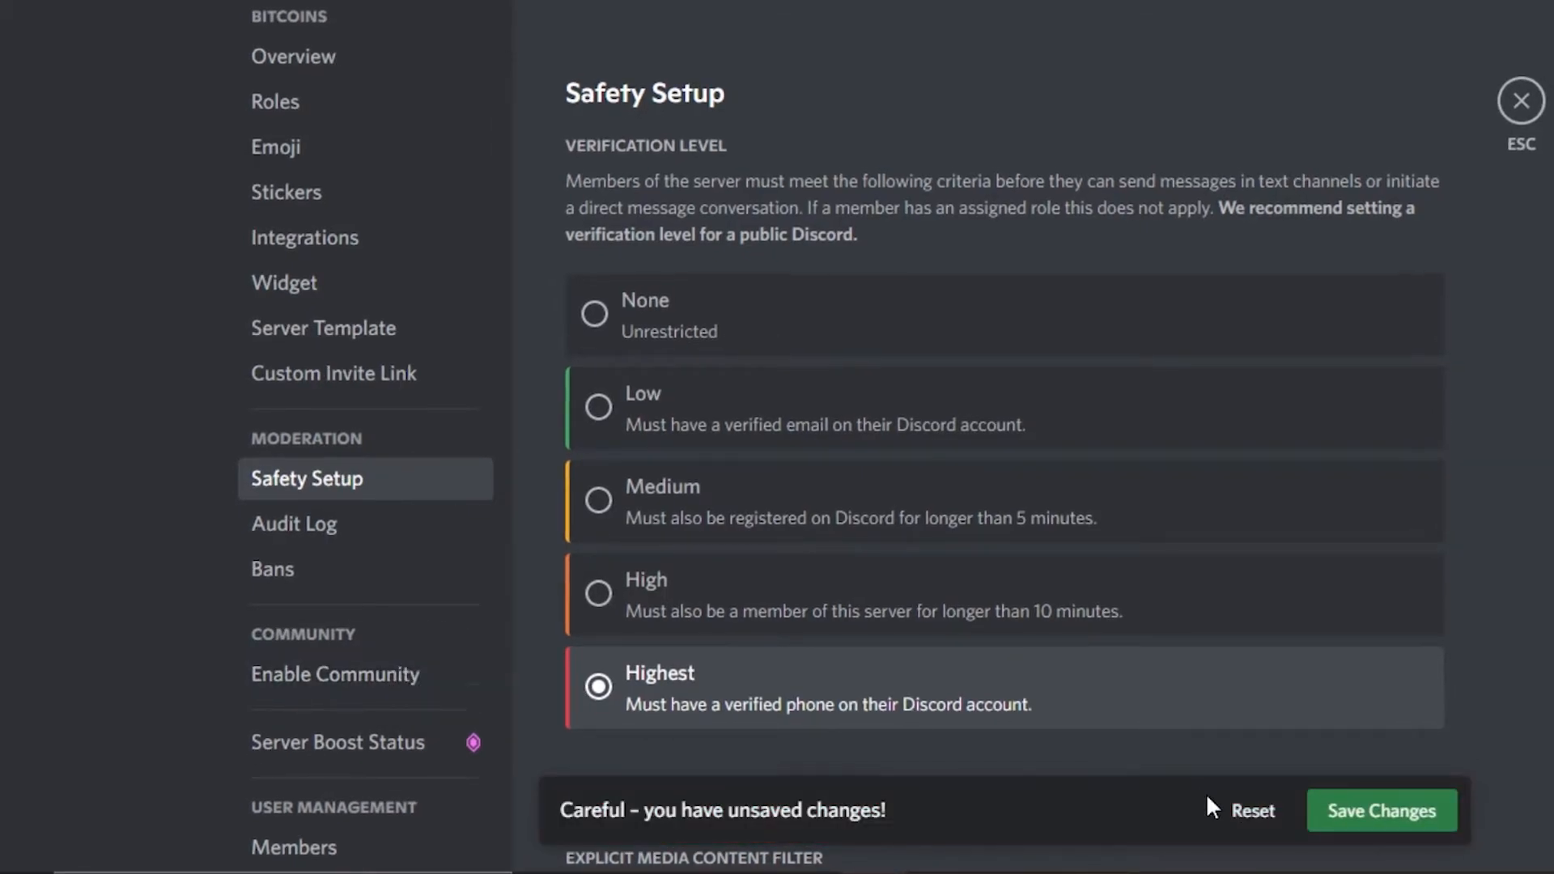
left_click(1341, 810)
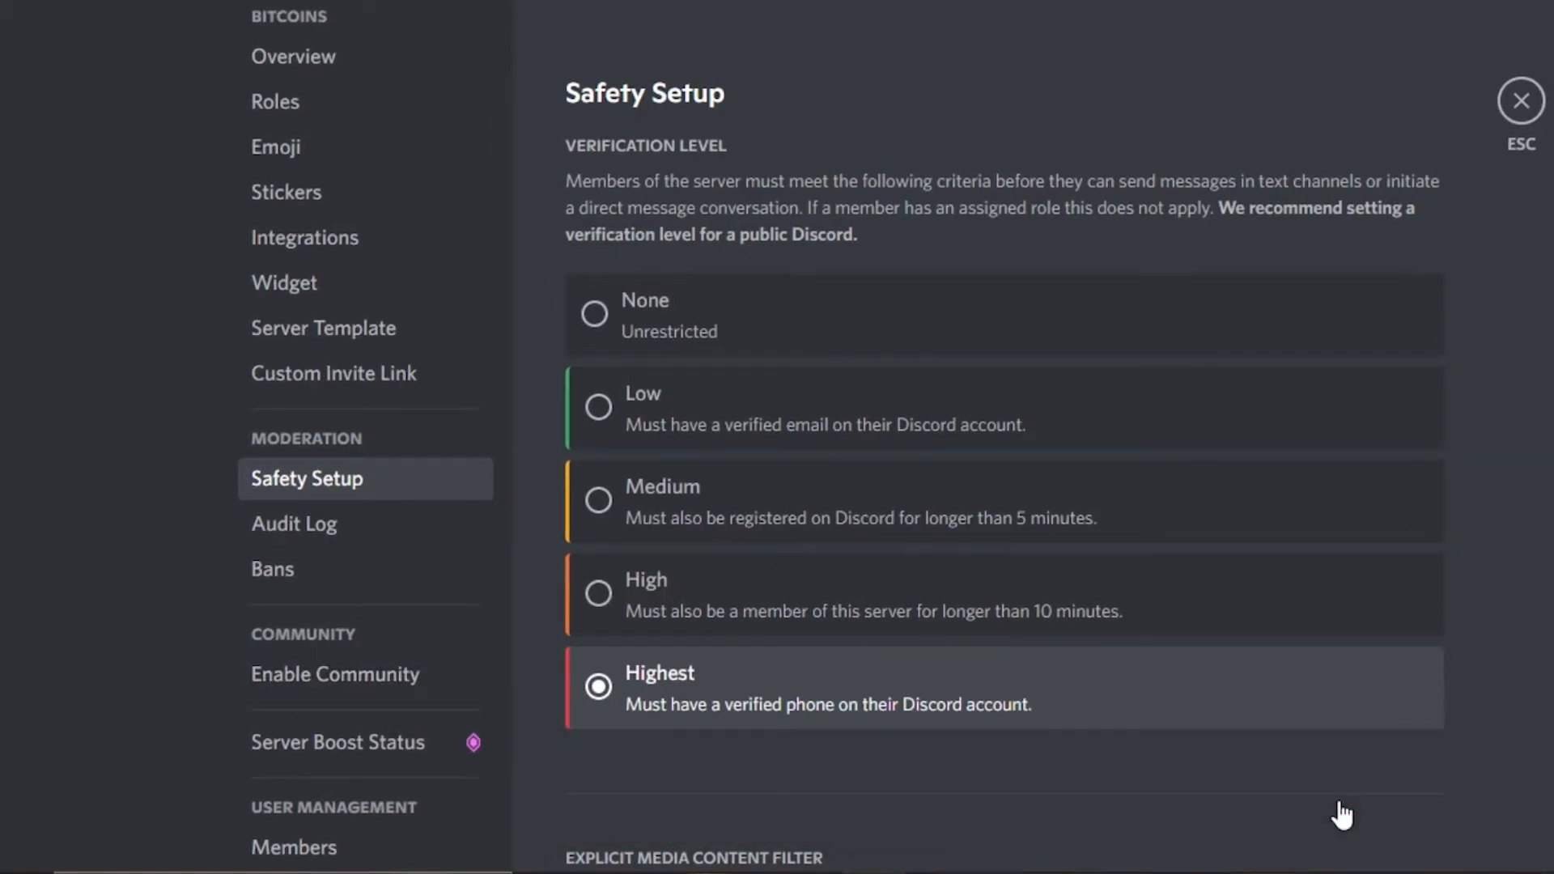
Review the Enable Community and Members pages of the server settings, and leave the settings.
left_click(348, 678)
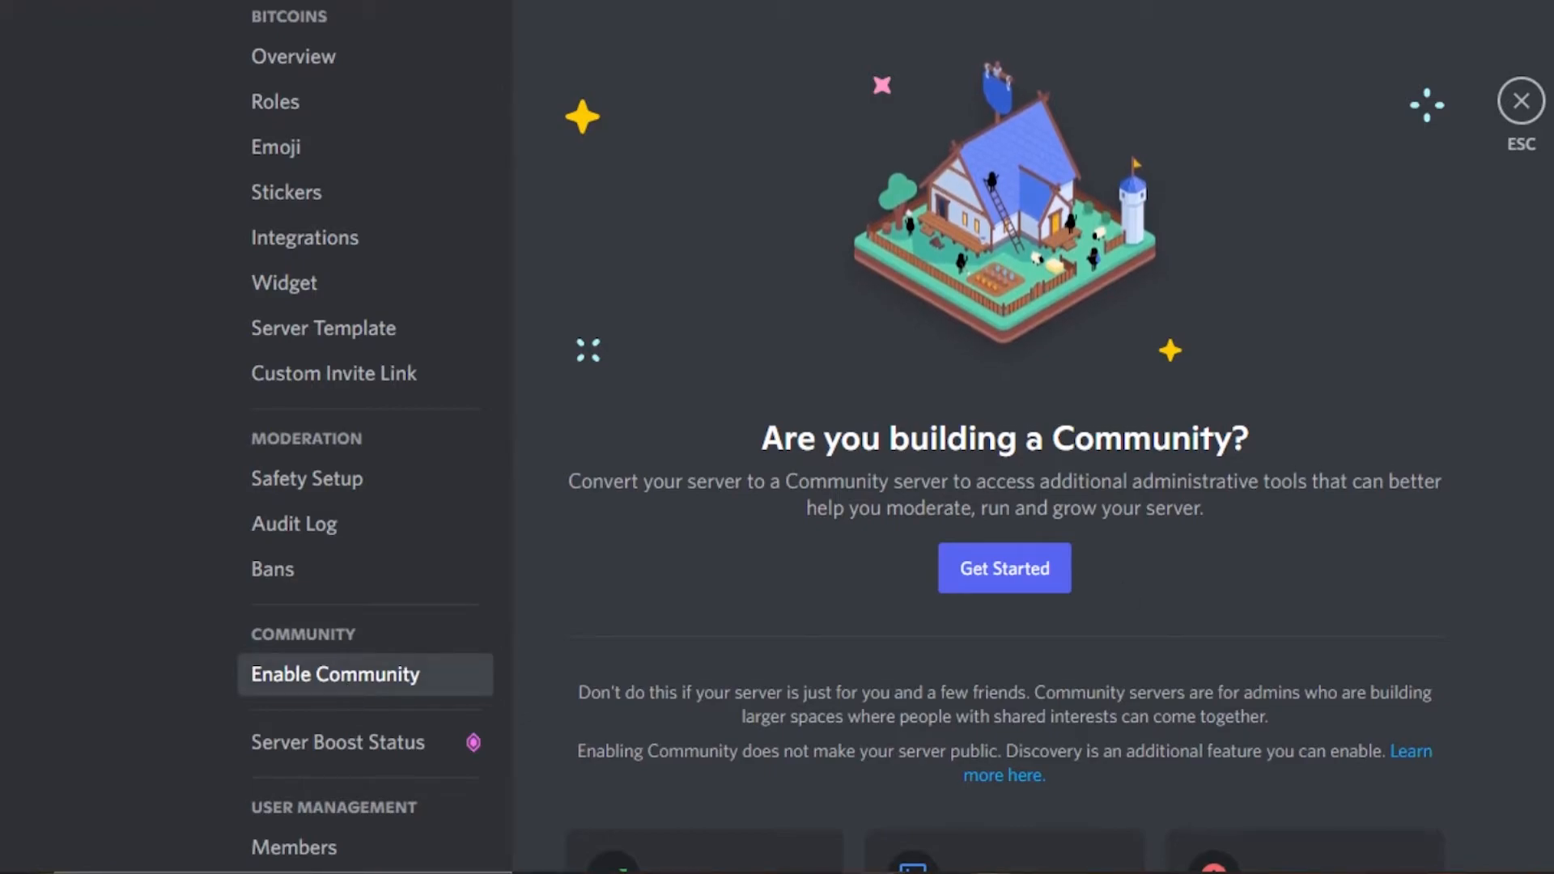
scroll(1004, 453, "down", 5)
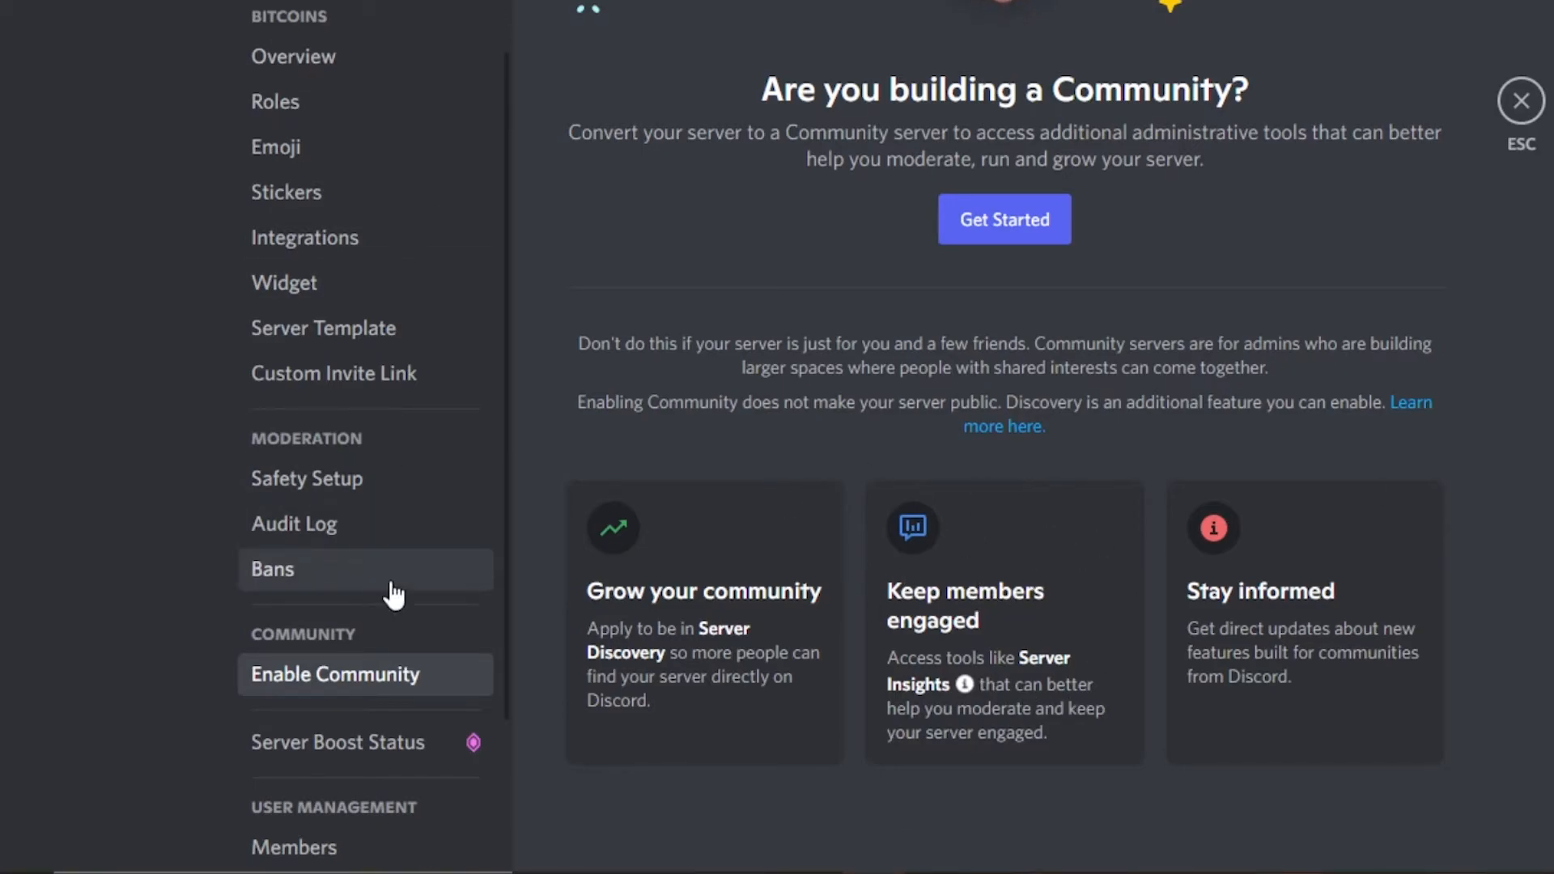
left_click(323, 850)
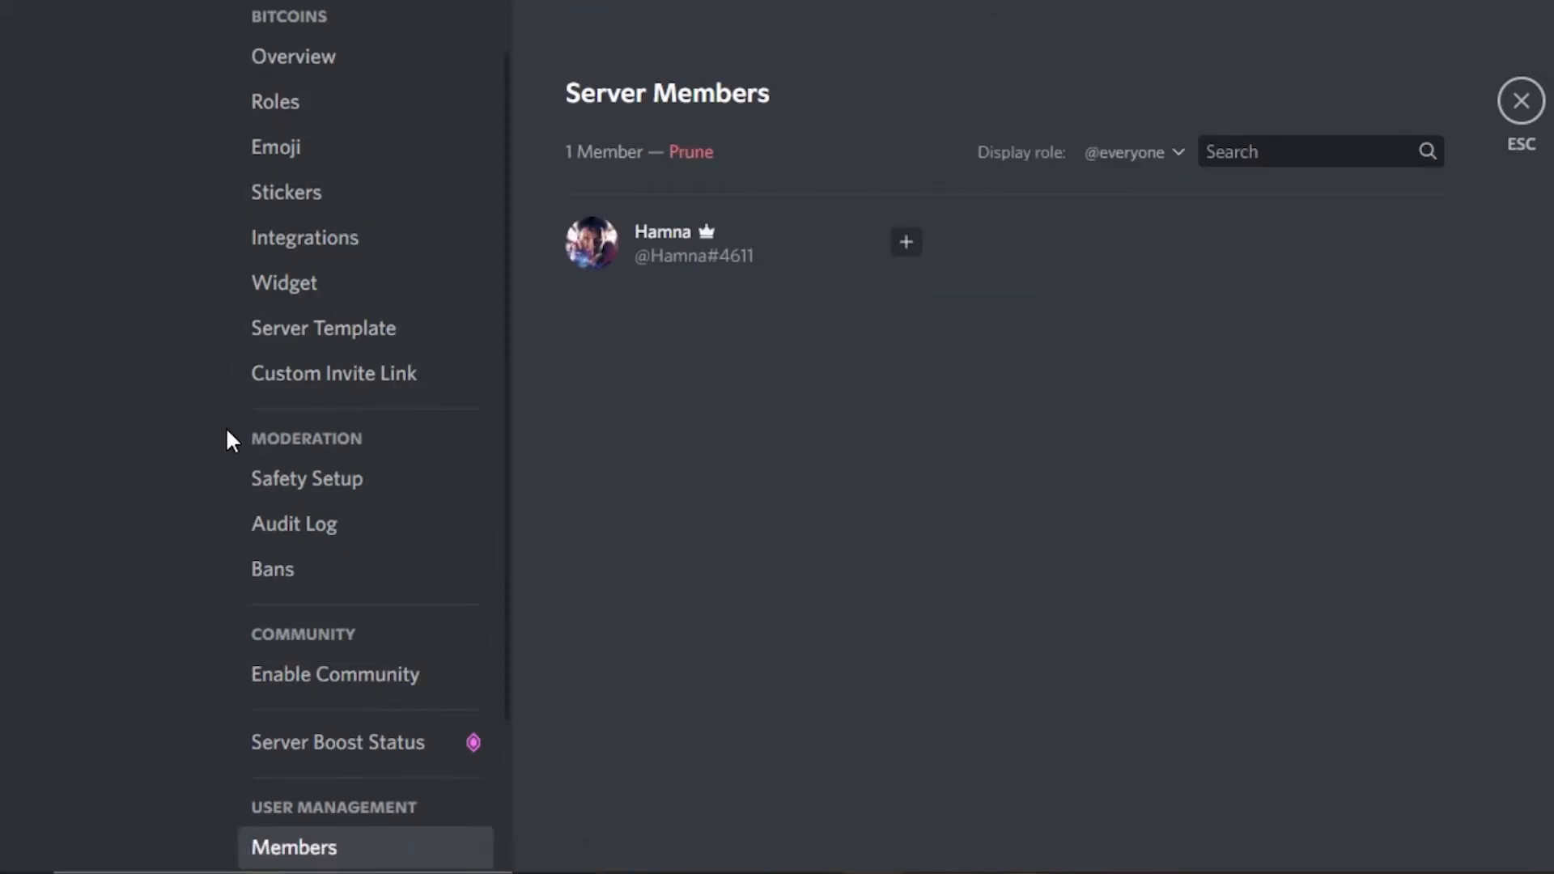
left_click(1521, 100)
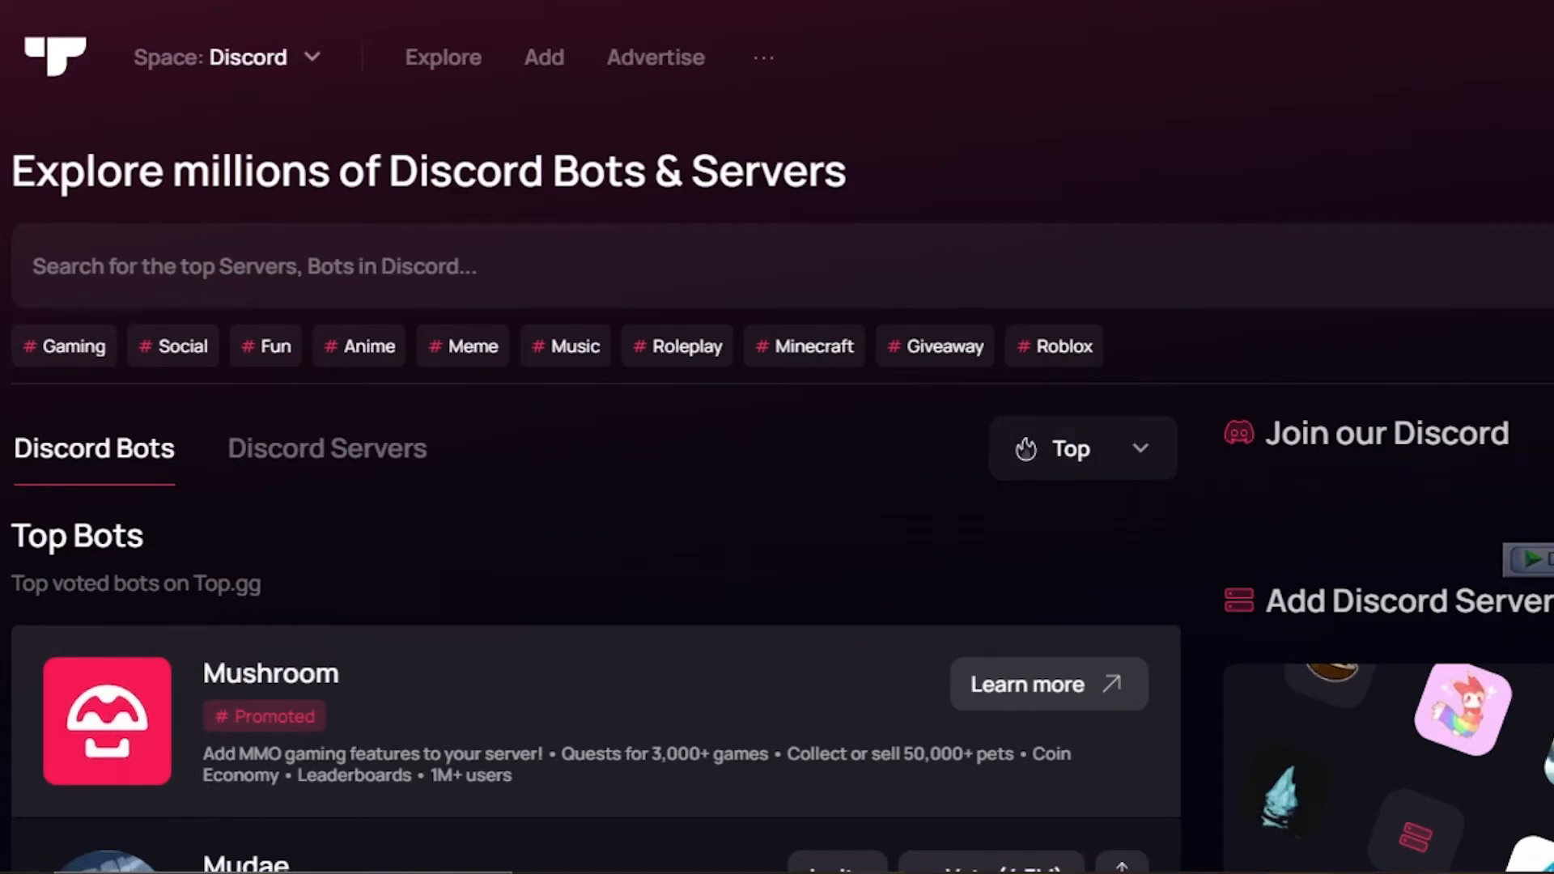
On Top.gg, browse the top Discord bots, search for nft and open the NFT Whitelist Wallet Bot page.
scroll(595, 566, "down", 10)
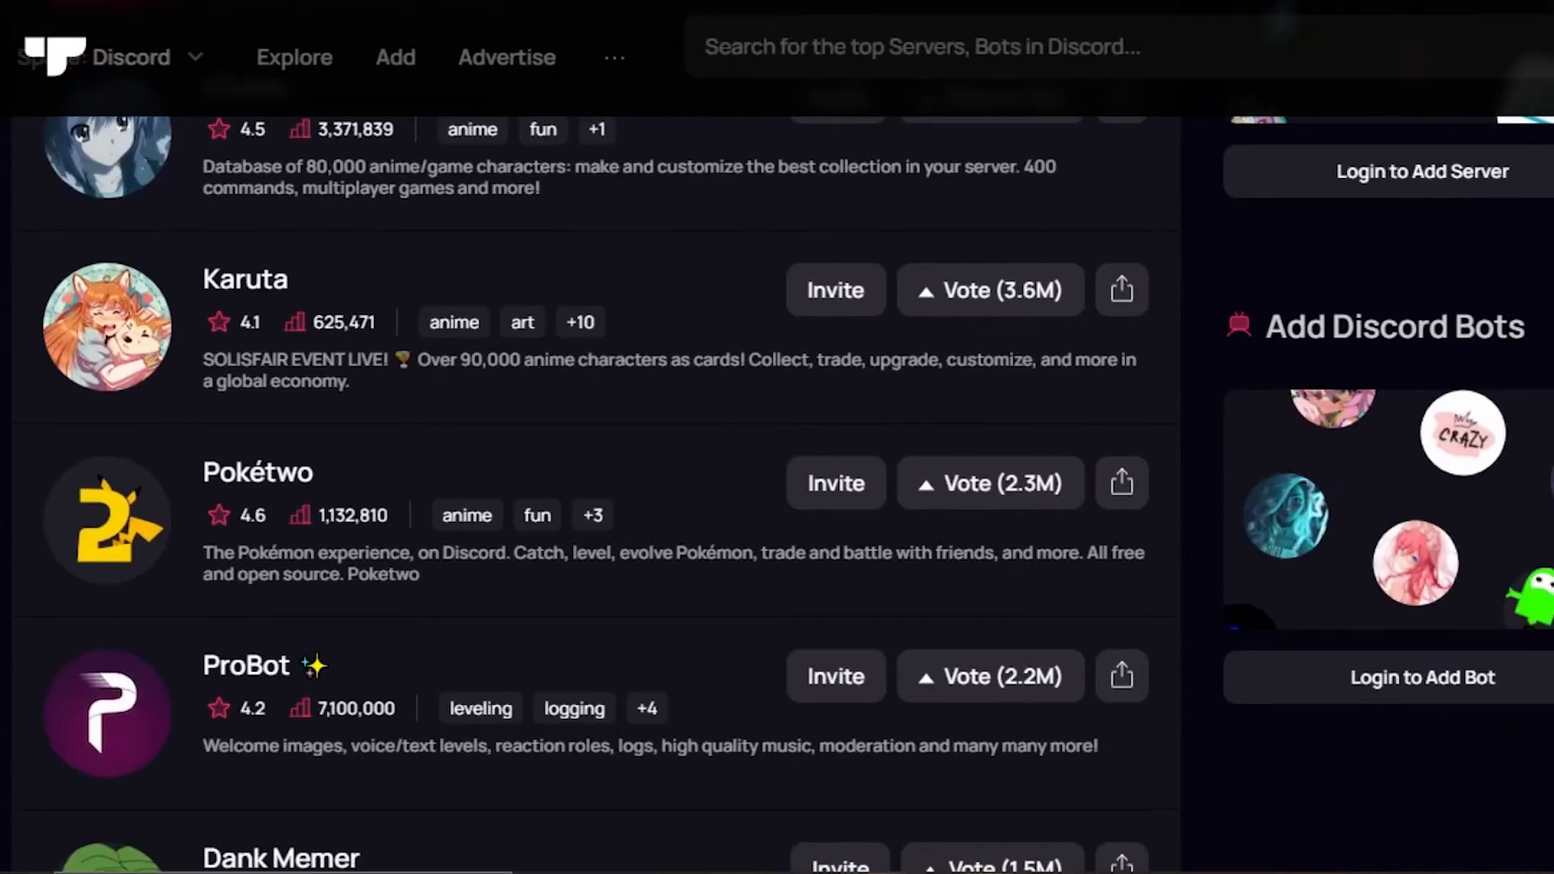
scroll(595, 486, "up", 10)
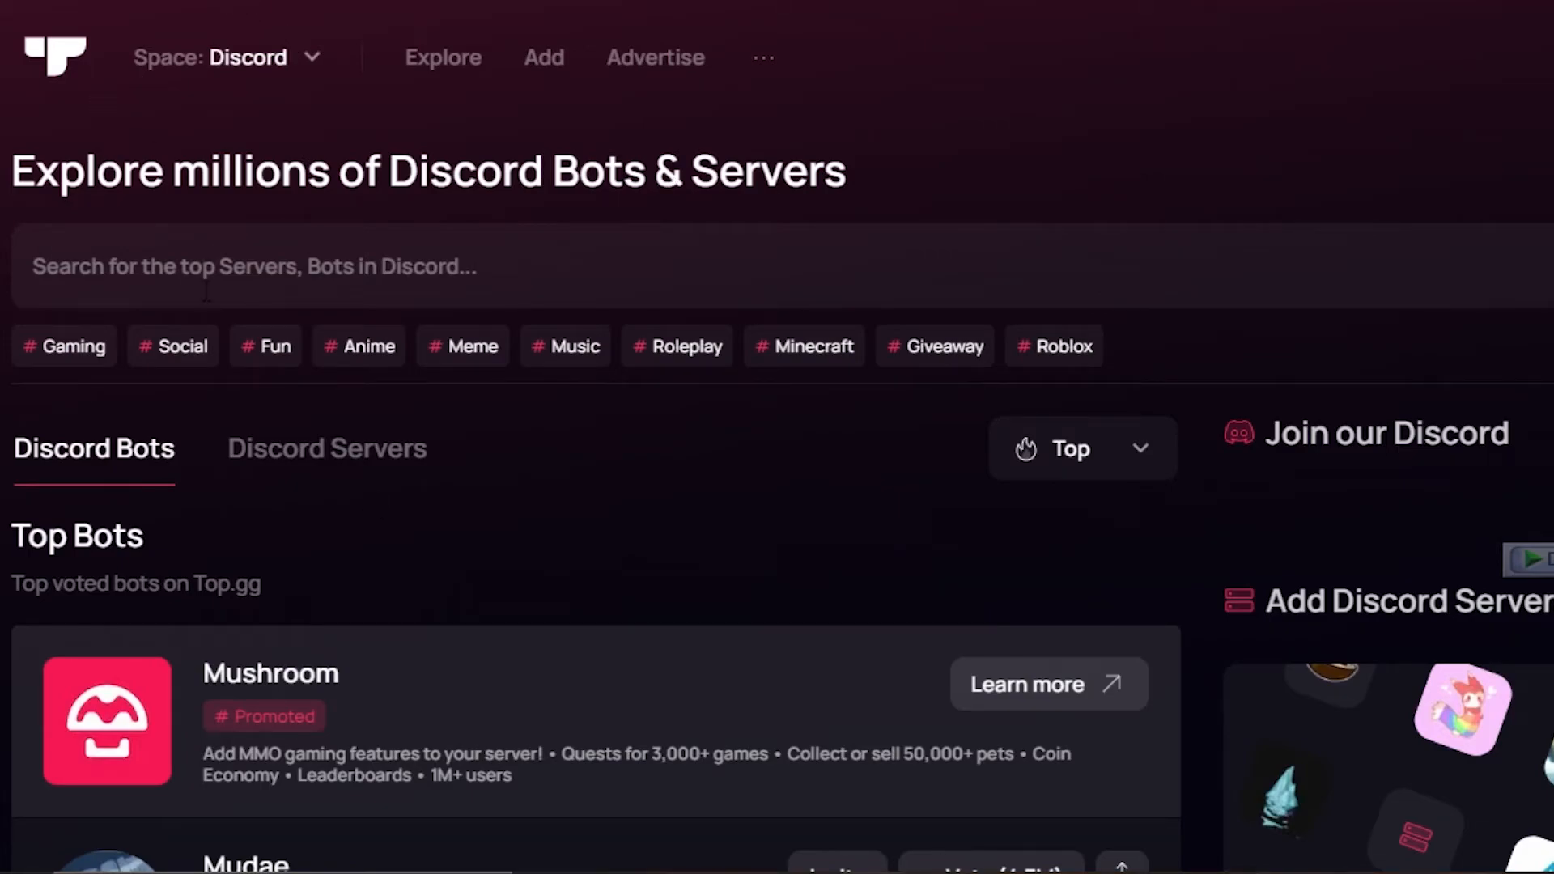
left_click(288, 272)
type("nft")
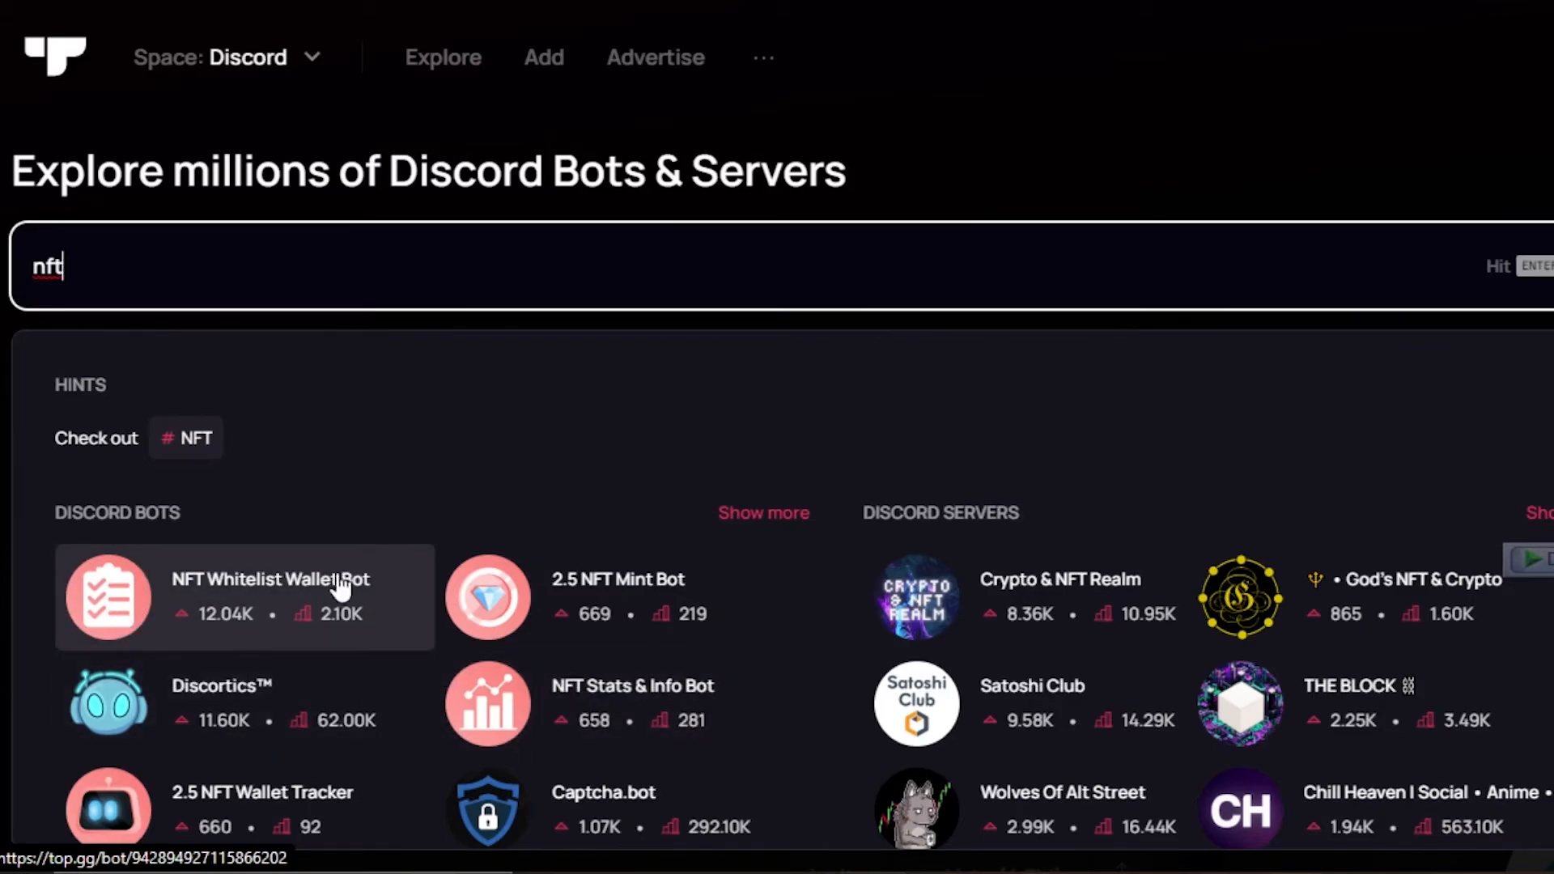
left_click(187, 611)
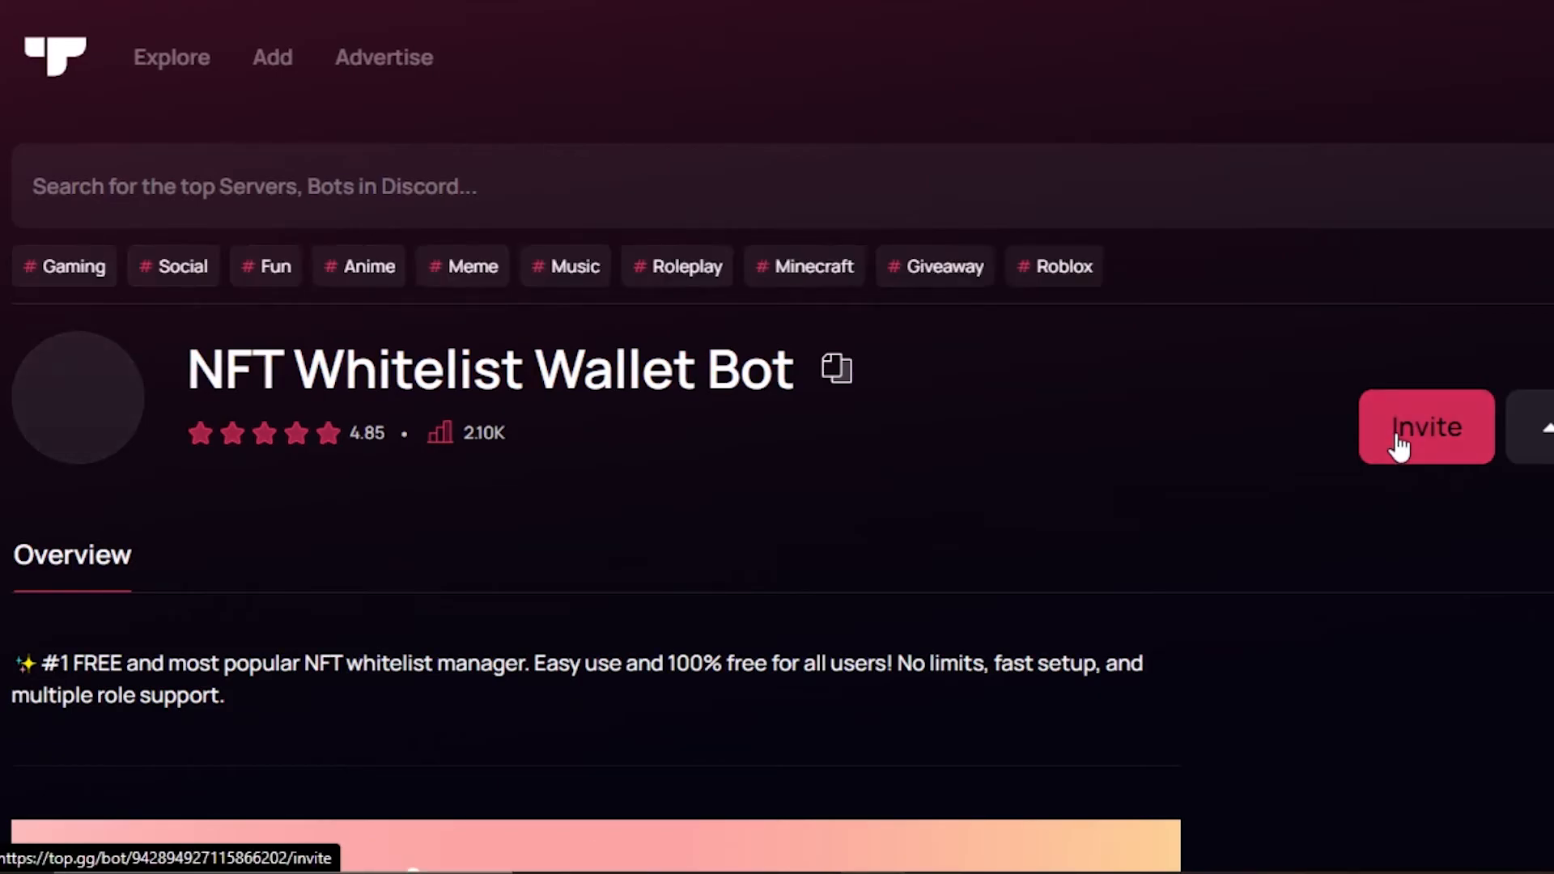
Invite the NFT Whitelist Wallet Bot to the Bitcoins server and authorise all its requested permissions.
left_click(1398, 445)
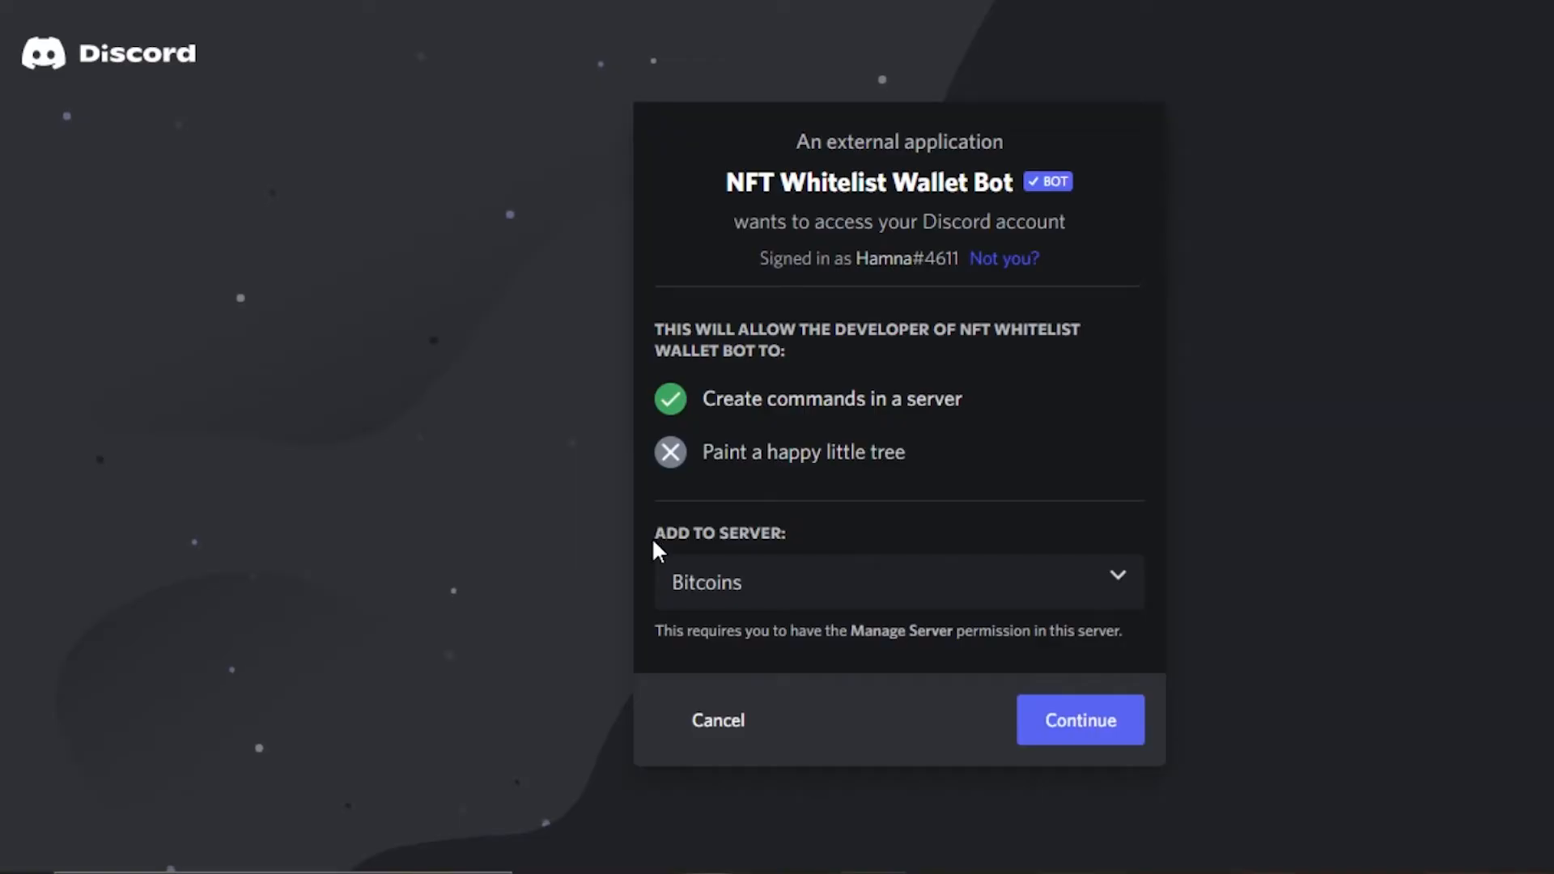
left_click(1083, 718)
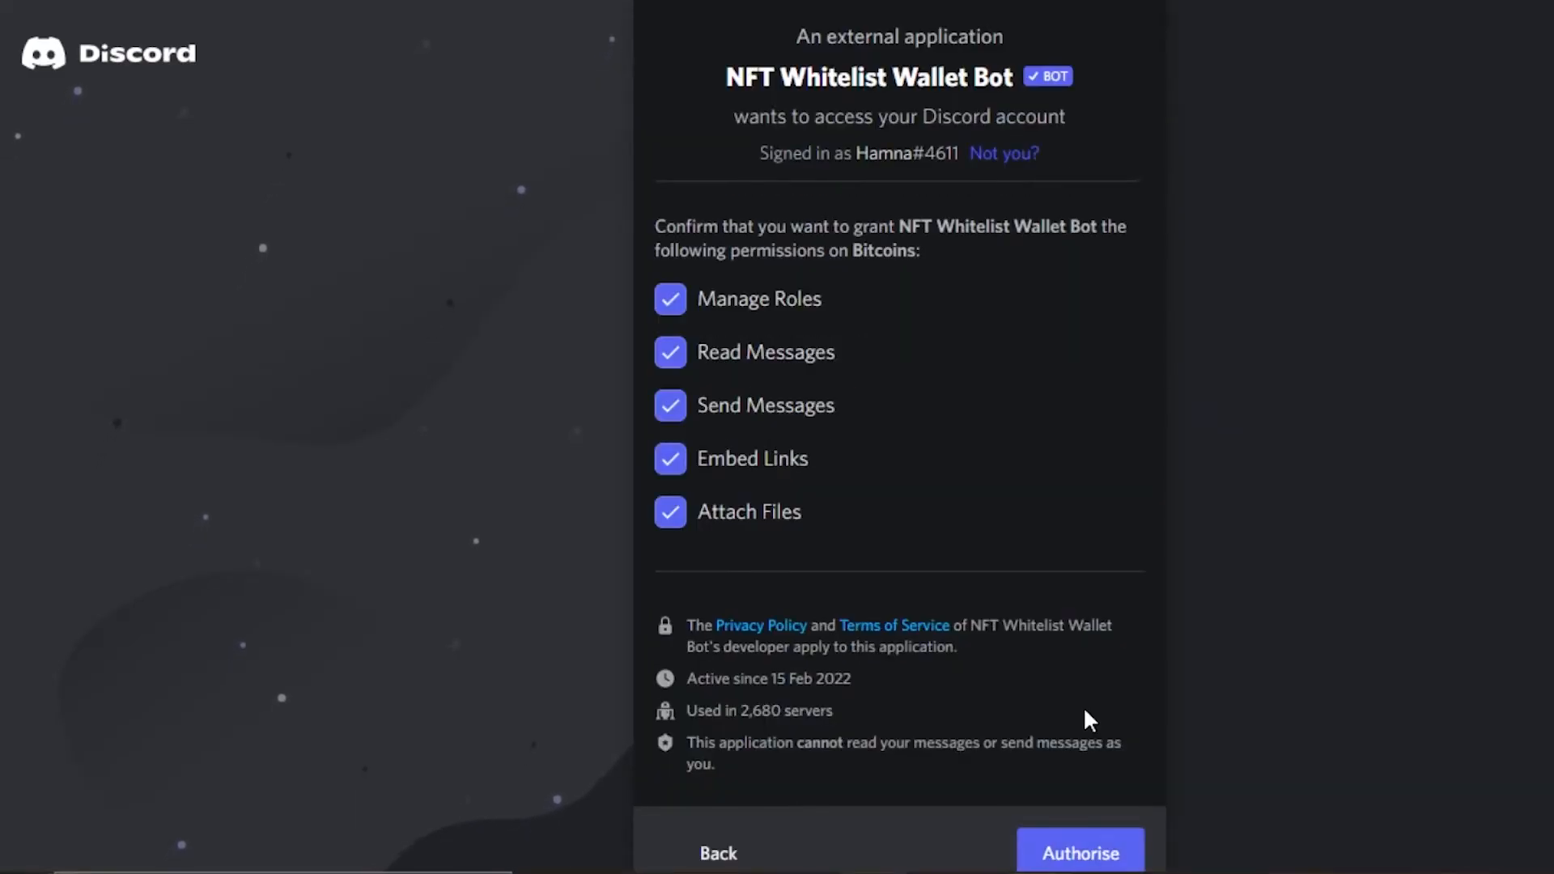
left_click(1070, 856)
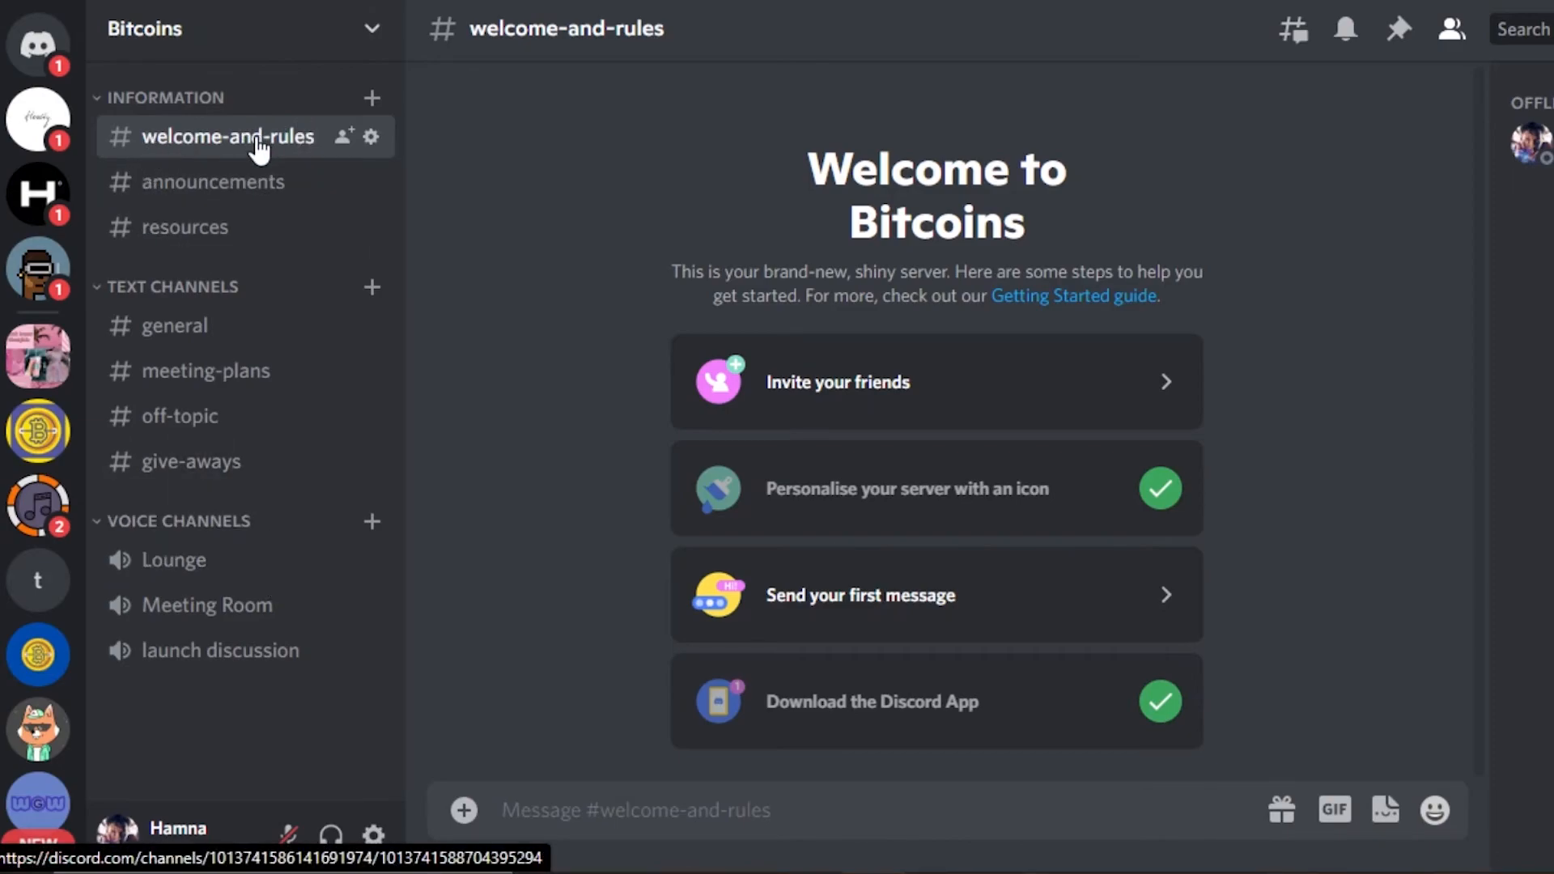
Review the overview and permission settings of the welcome-and-rules channel in Discord, and close them.
left_click(370, 136)
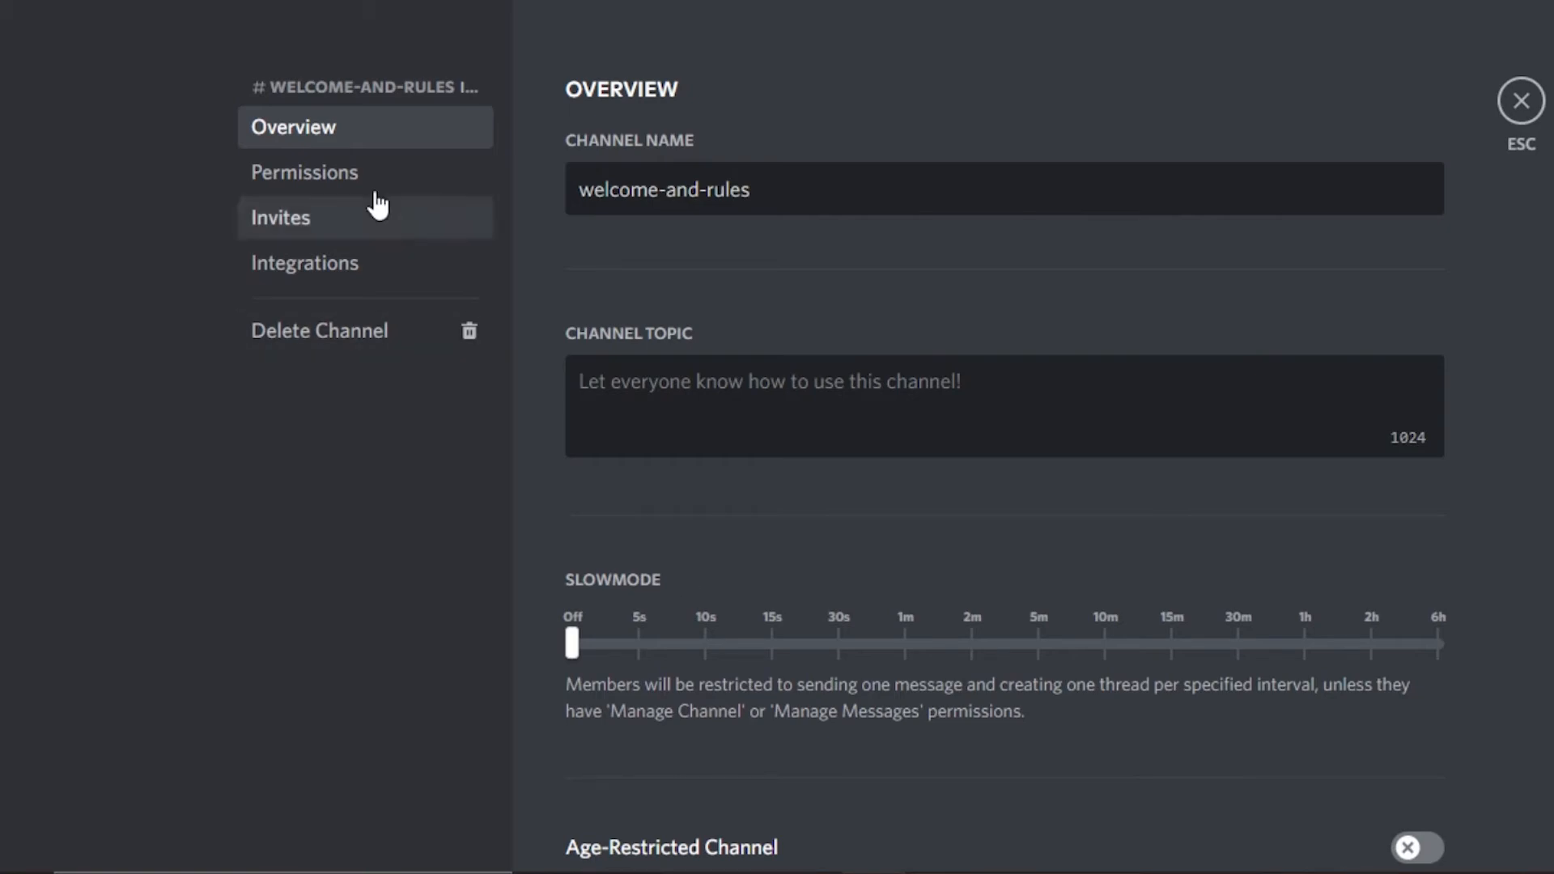
left_click(354, 176)
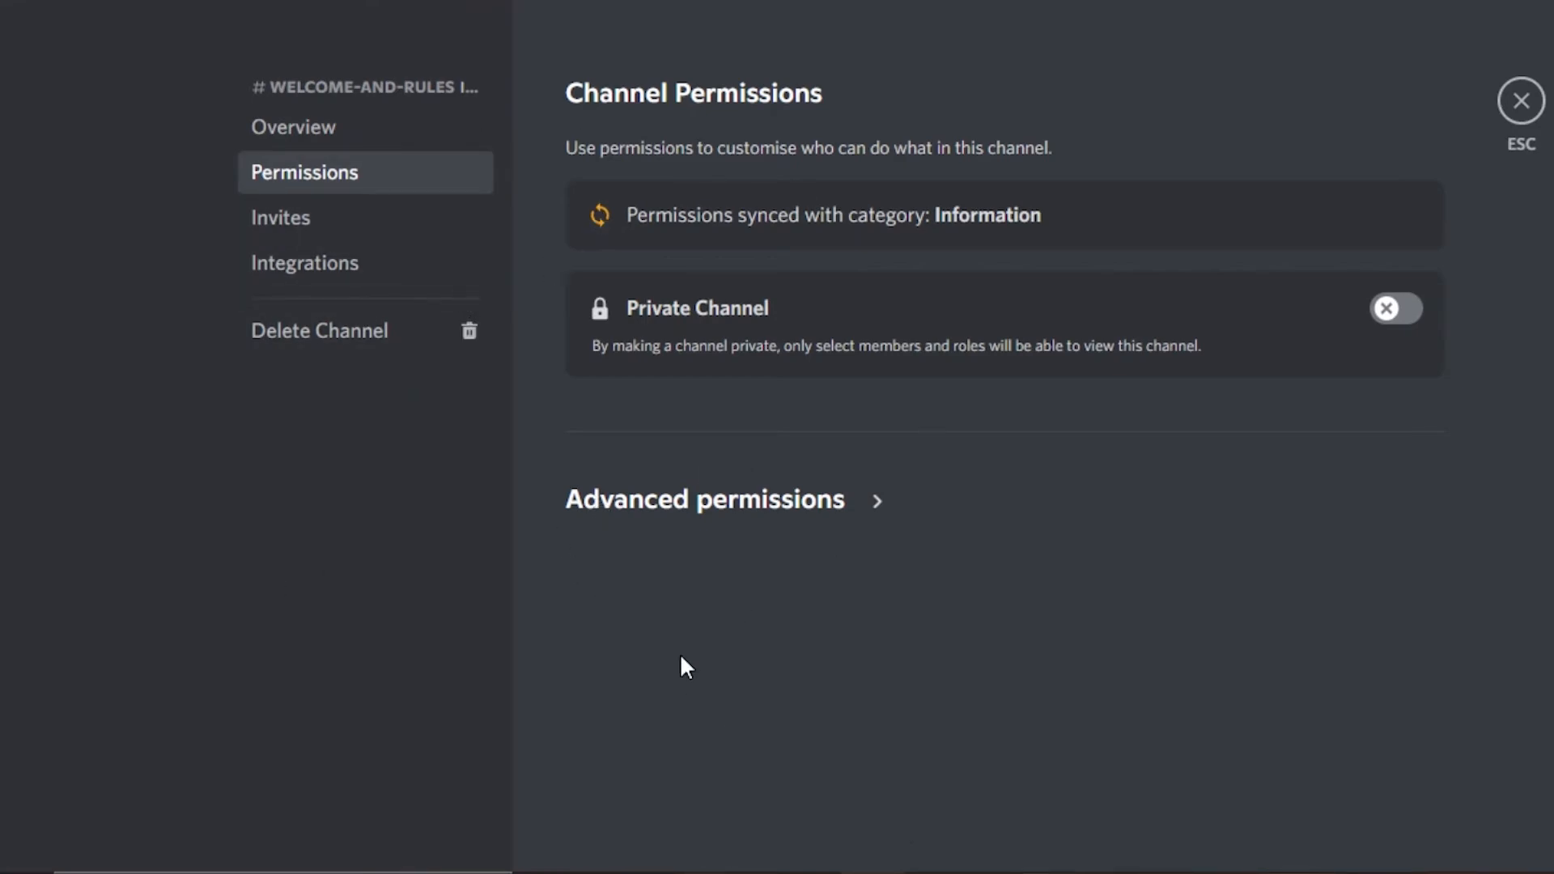
left_click(1521, 102)
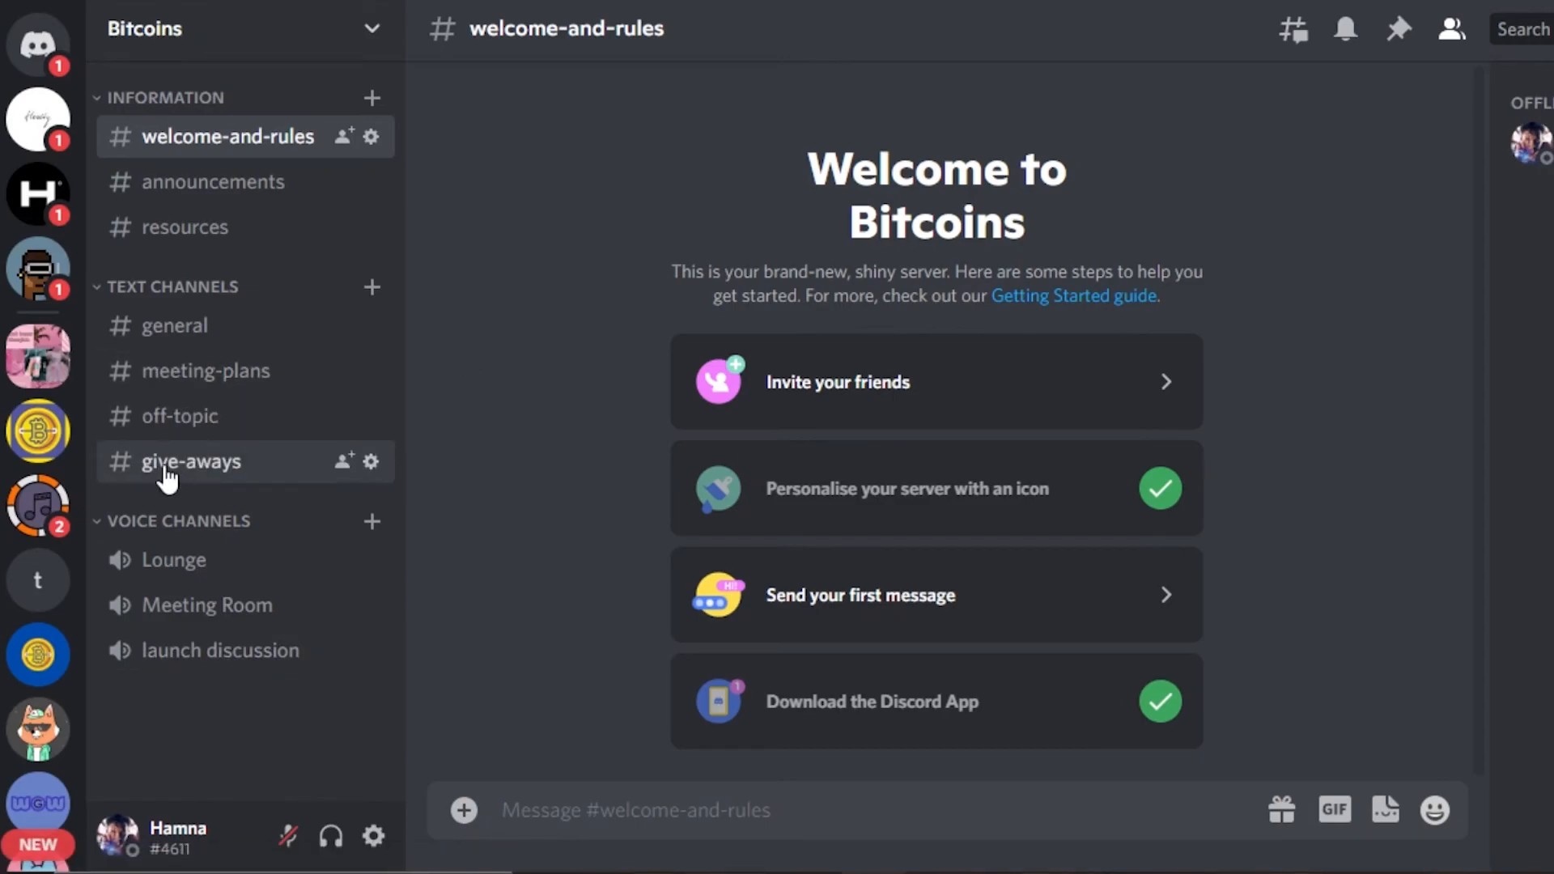
Examine the channel layouts of The Bitcoins, The Colorful Bitcoin, FoxFam and RTFKT HUB servers, and return to the Bitcoins server.
left_click(52, 437)
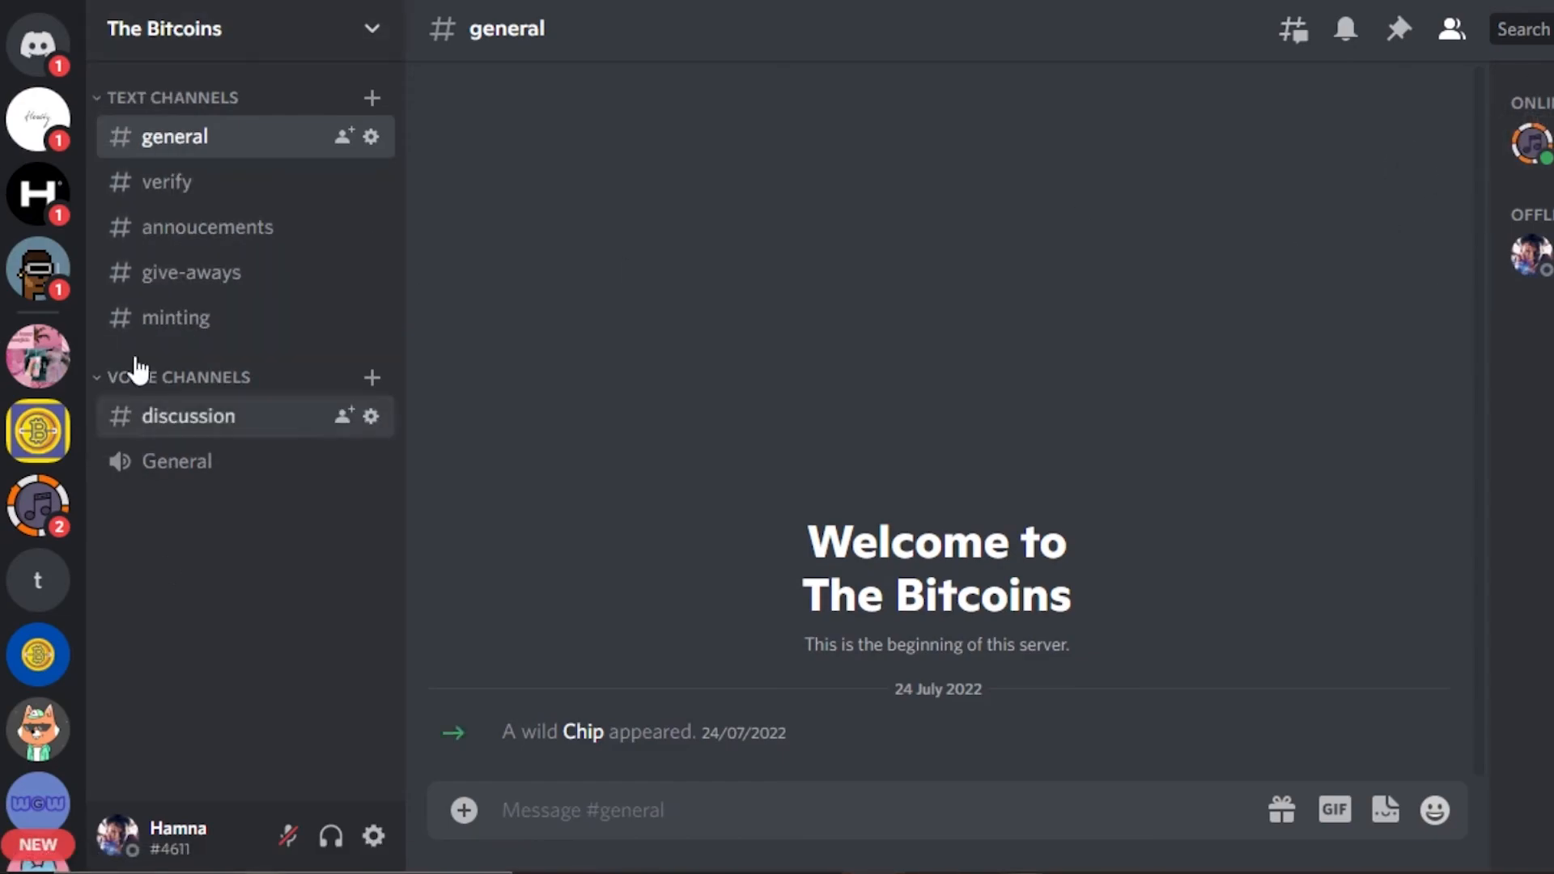
left_click(33, 684)
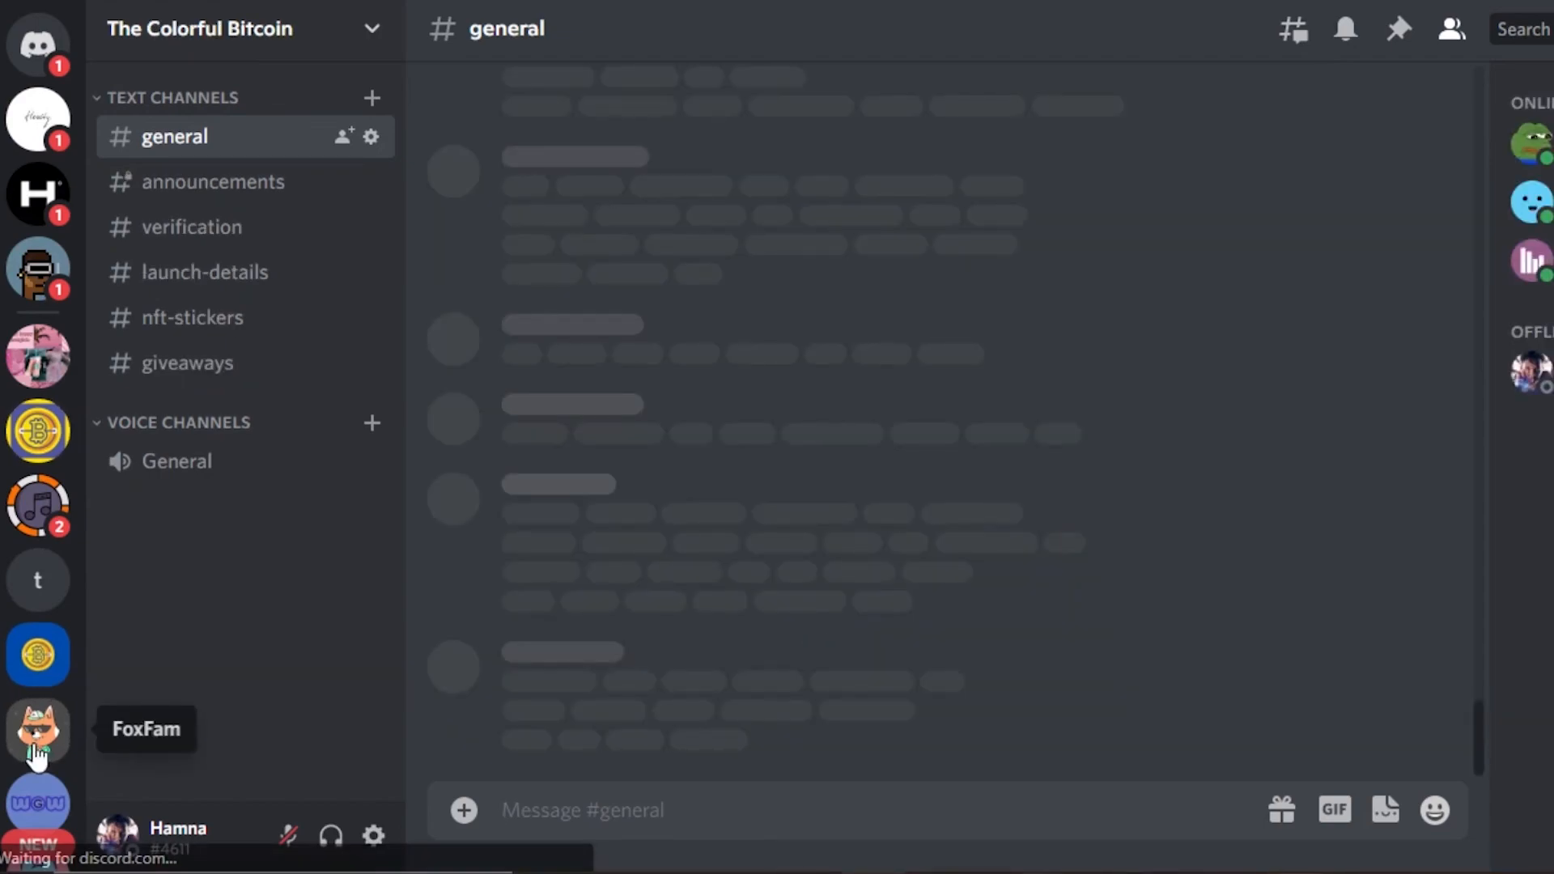
left_click(36, 749)
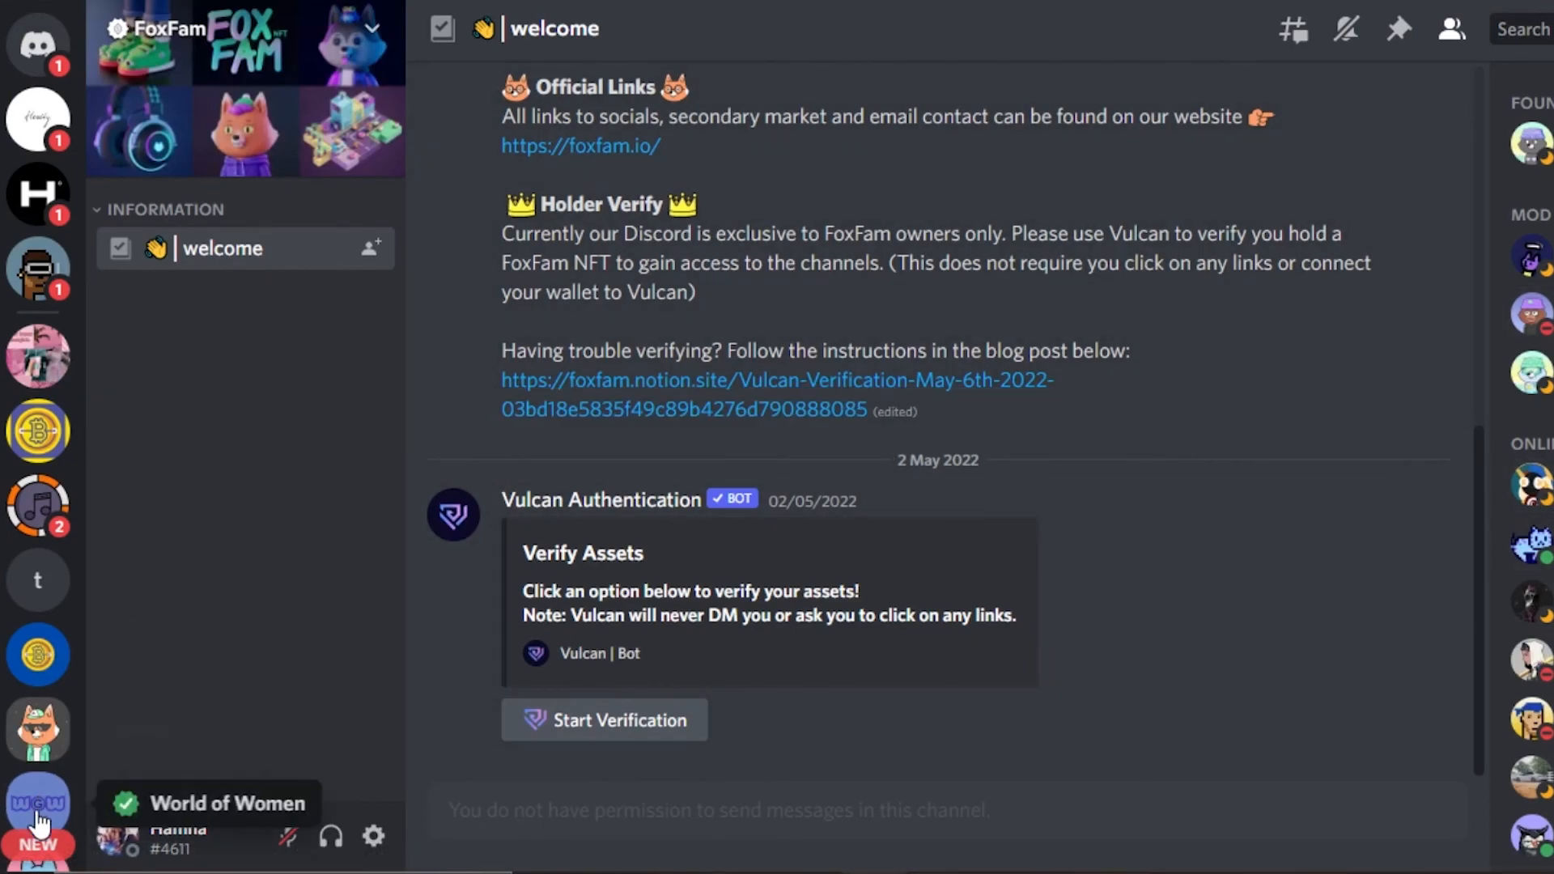
scroll(33, 841, "down", 10)
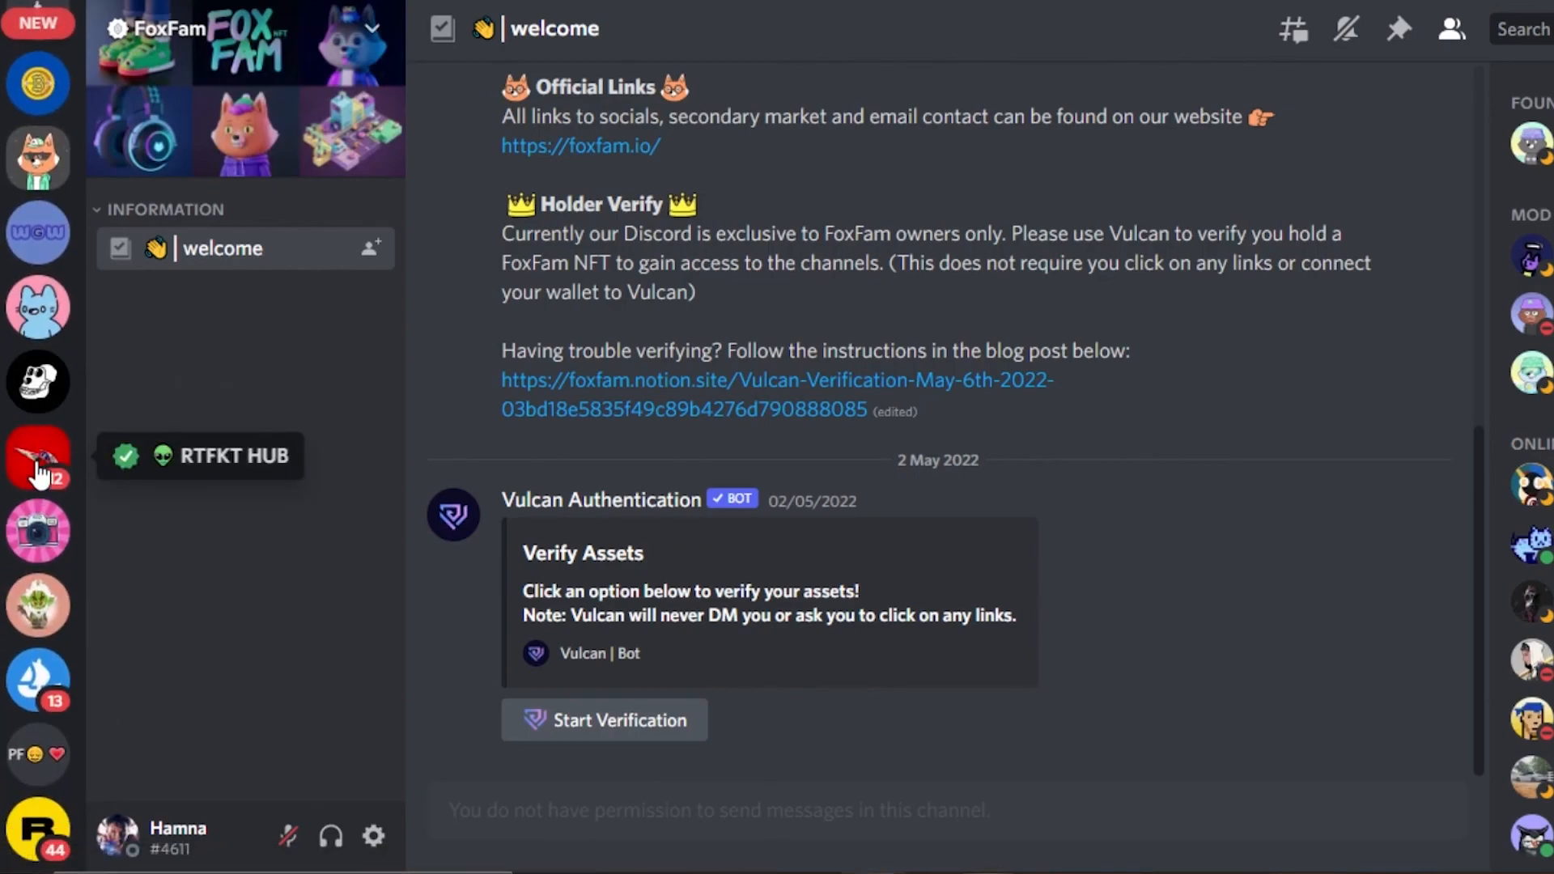
left_click(37, 469)
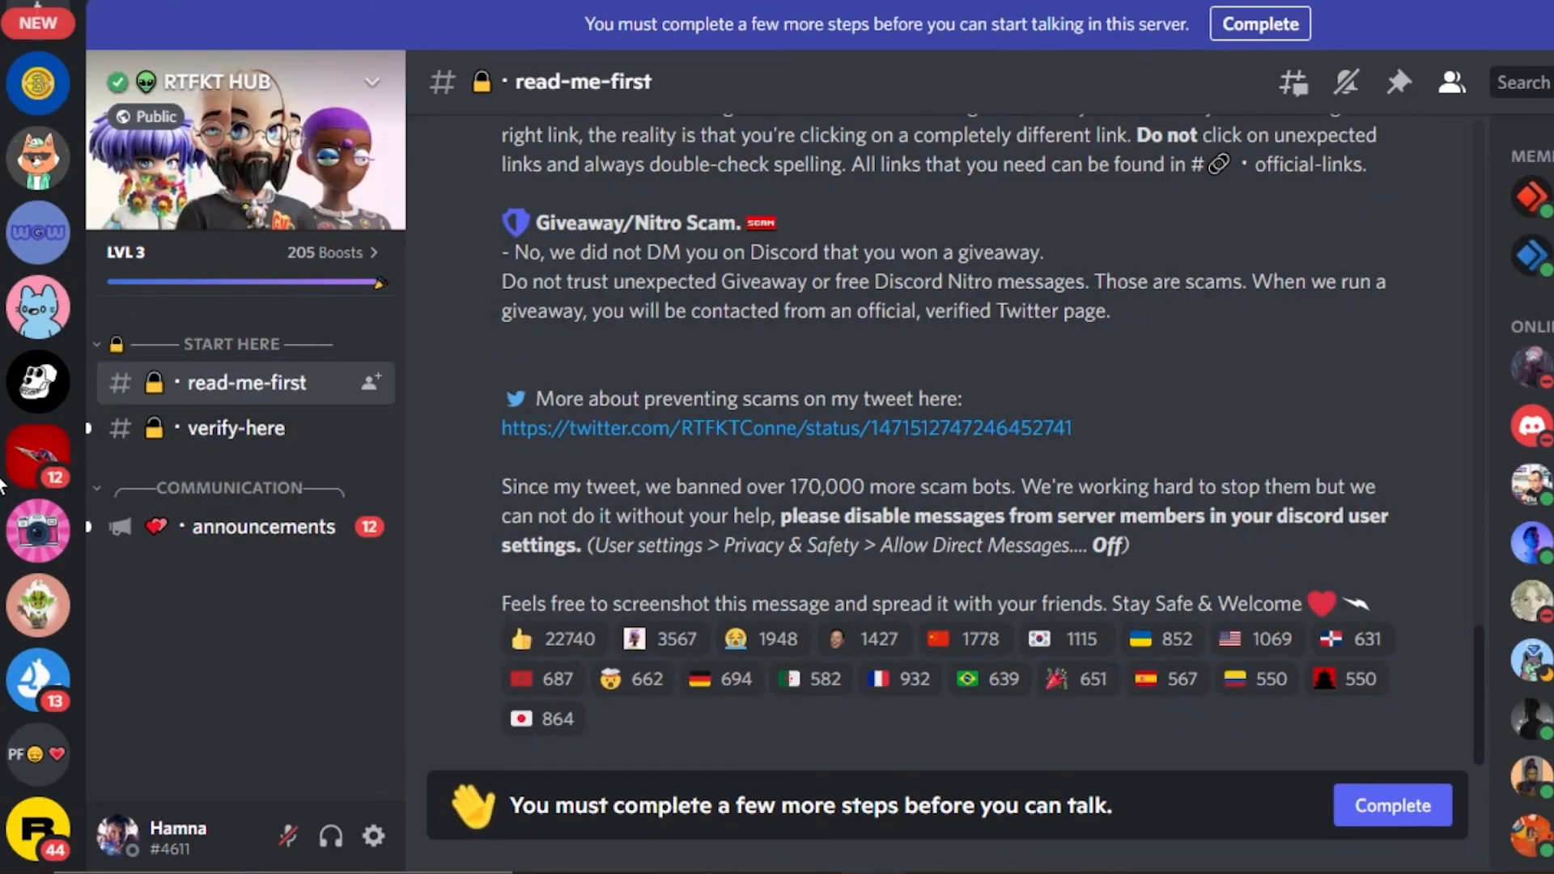
left_click(36, 26)
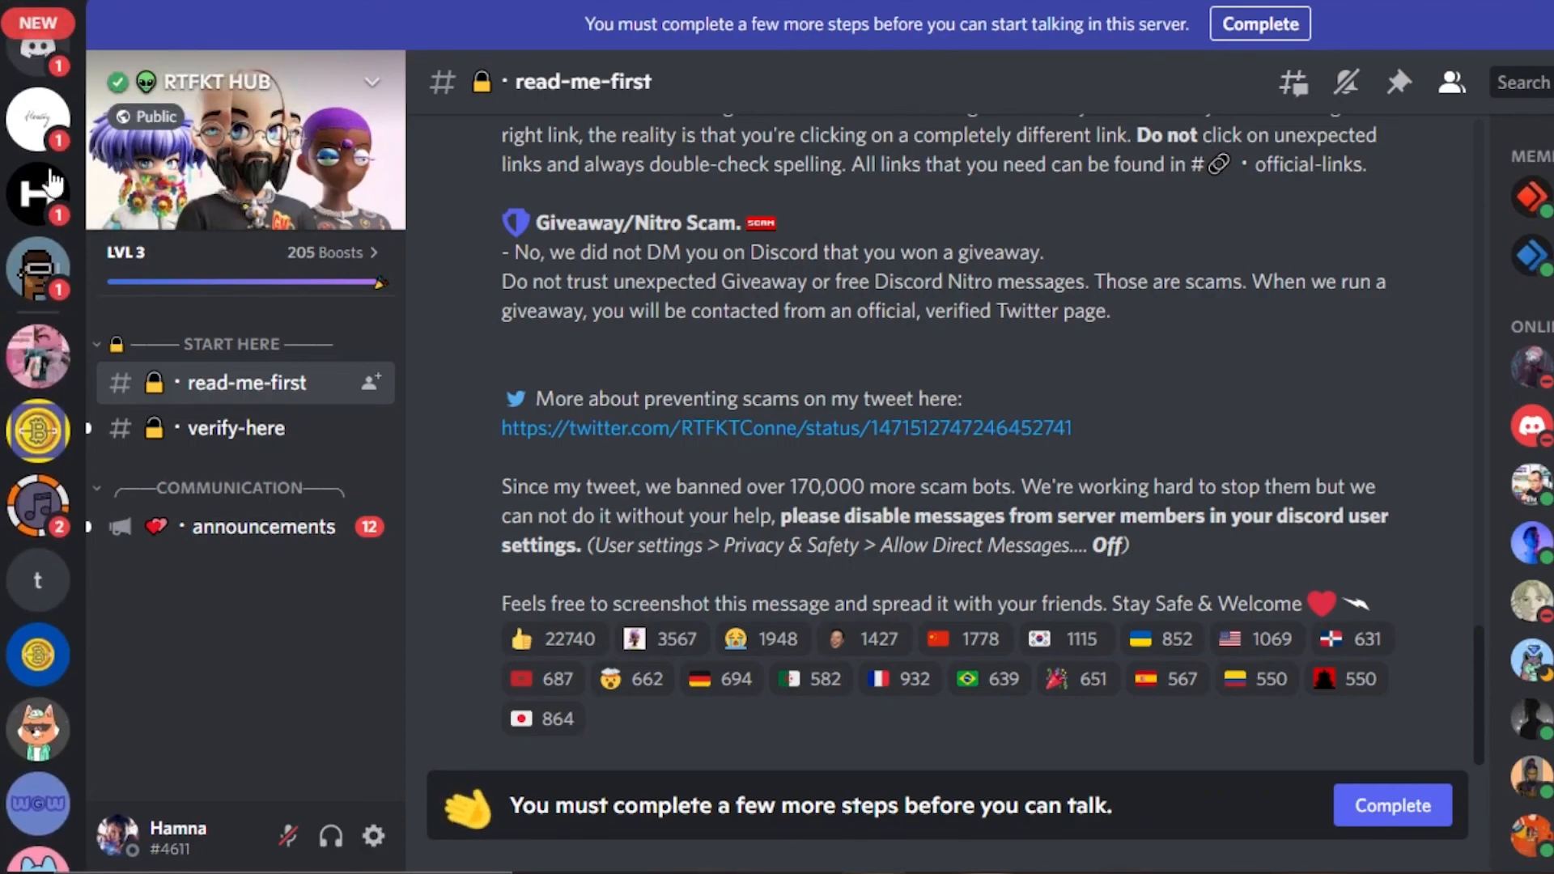
left_click(32, 349)
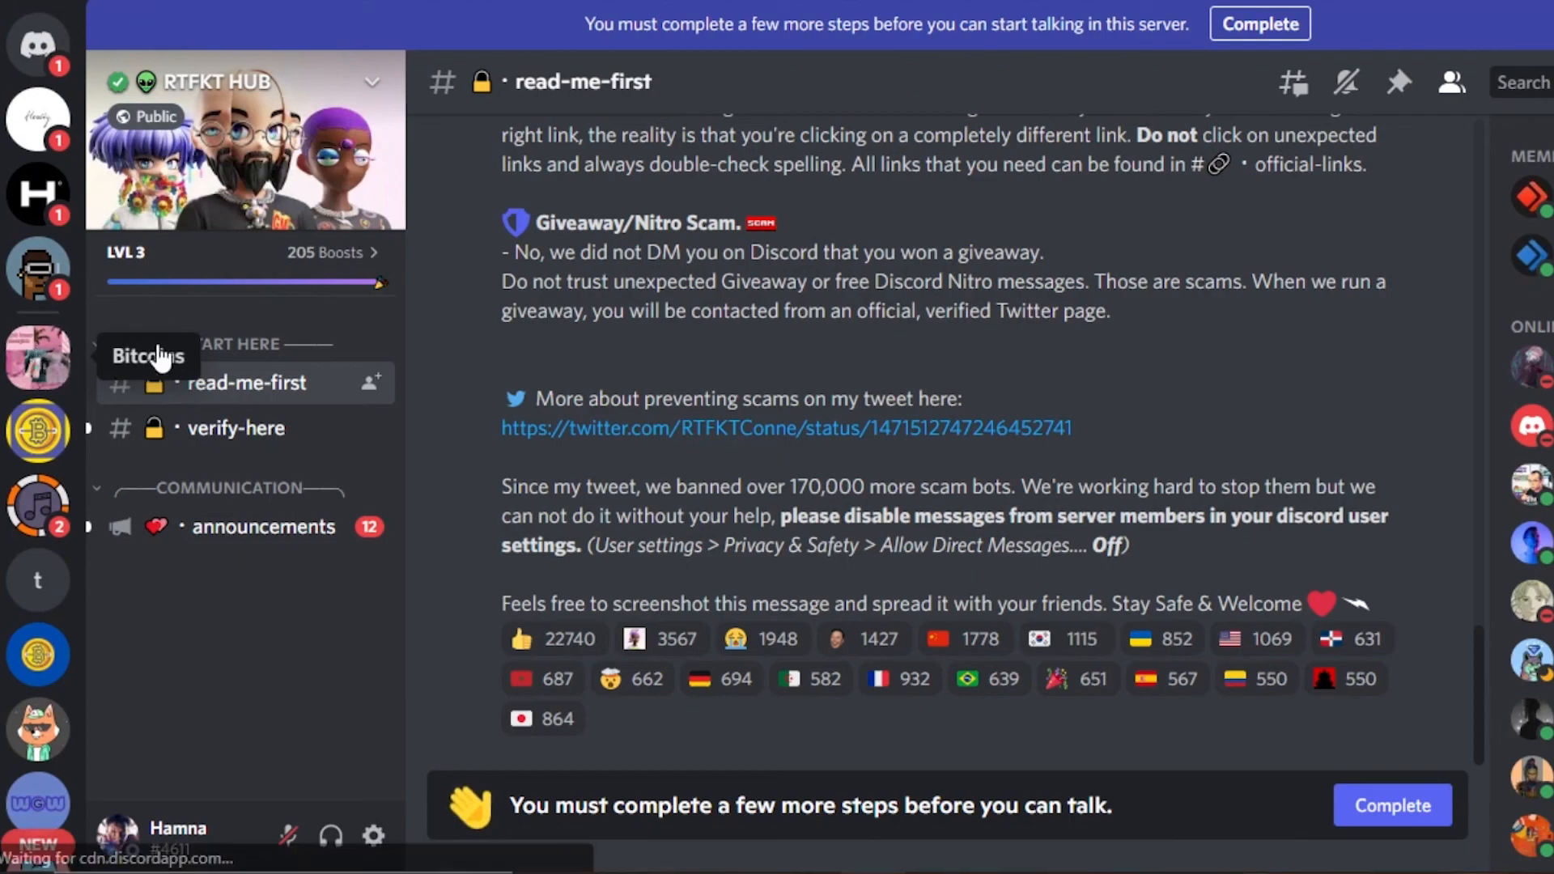